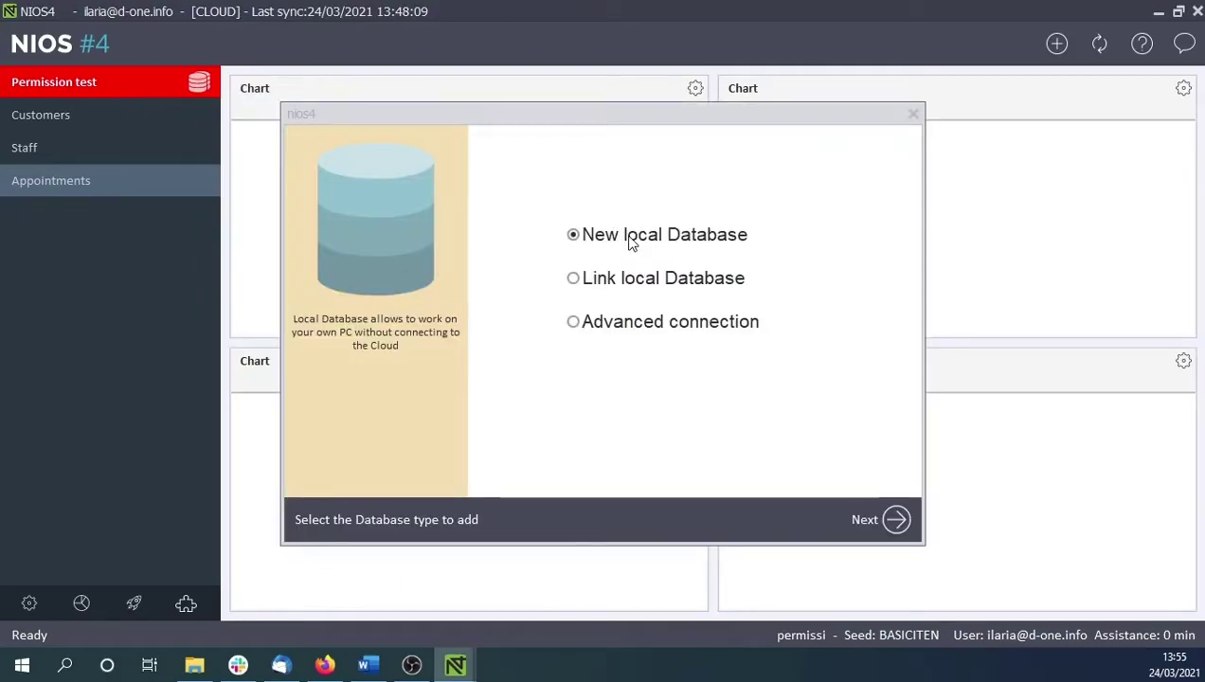
- Create a new local database from the empty template and name it Technical Interventions
left_click(898, 519)
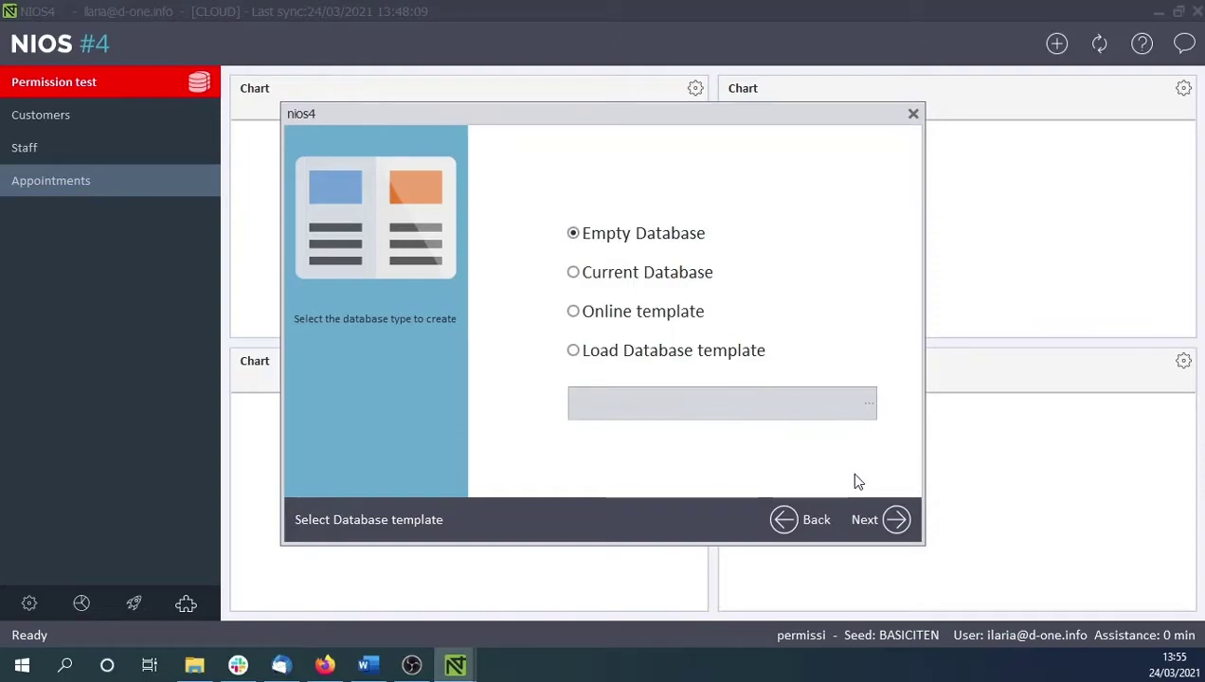
left_click(881, 521)
left_click_drag(718, 290, 529, 280)
type("T")
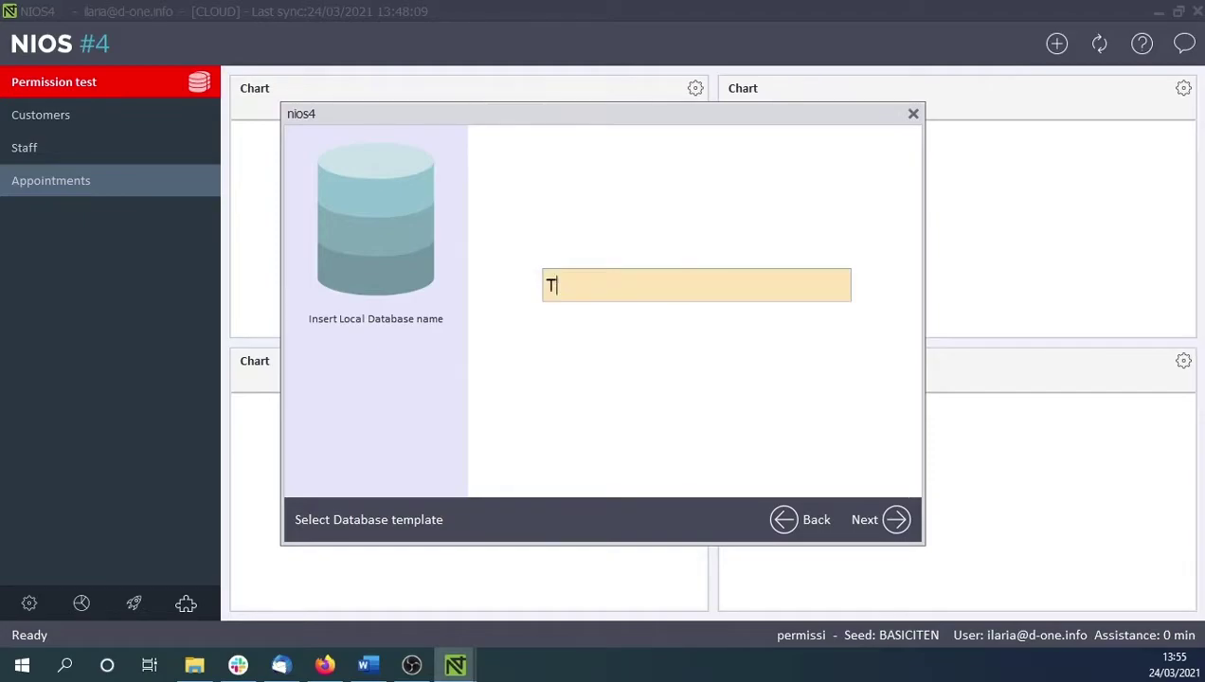
type("echnical Interv")
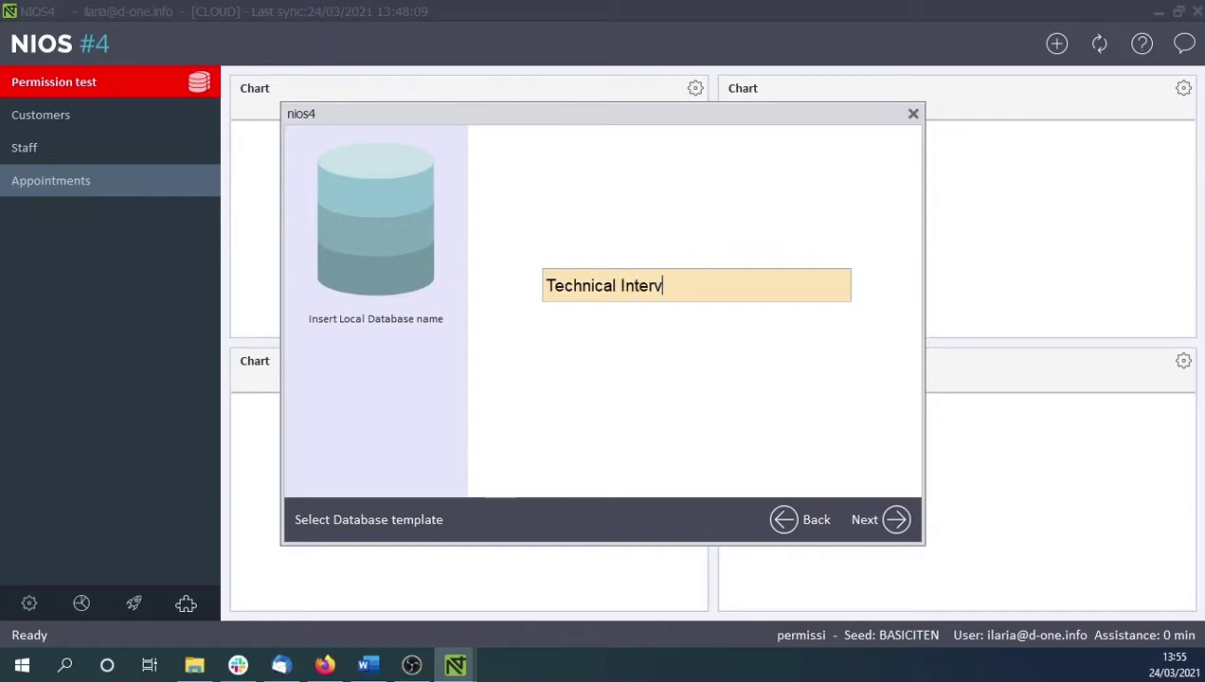
type("entions")
left_click(869, 520)
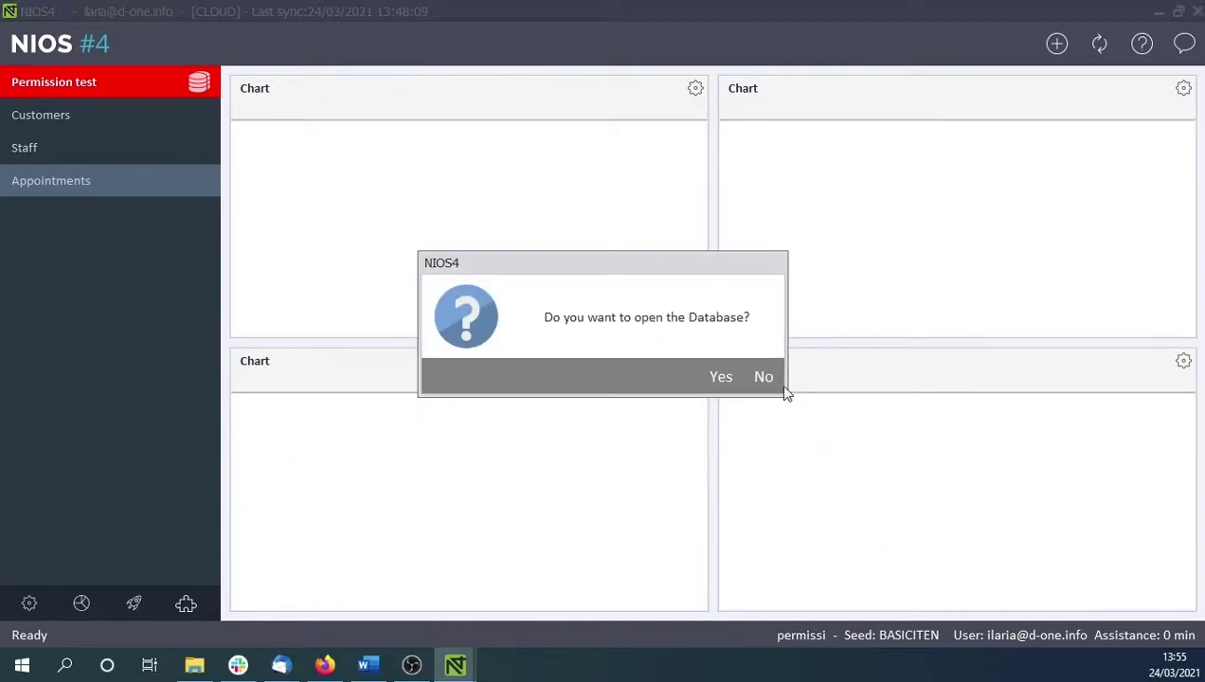
- Open the newly created database, entering the account password in the access data
left_click(720, 376)
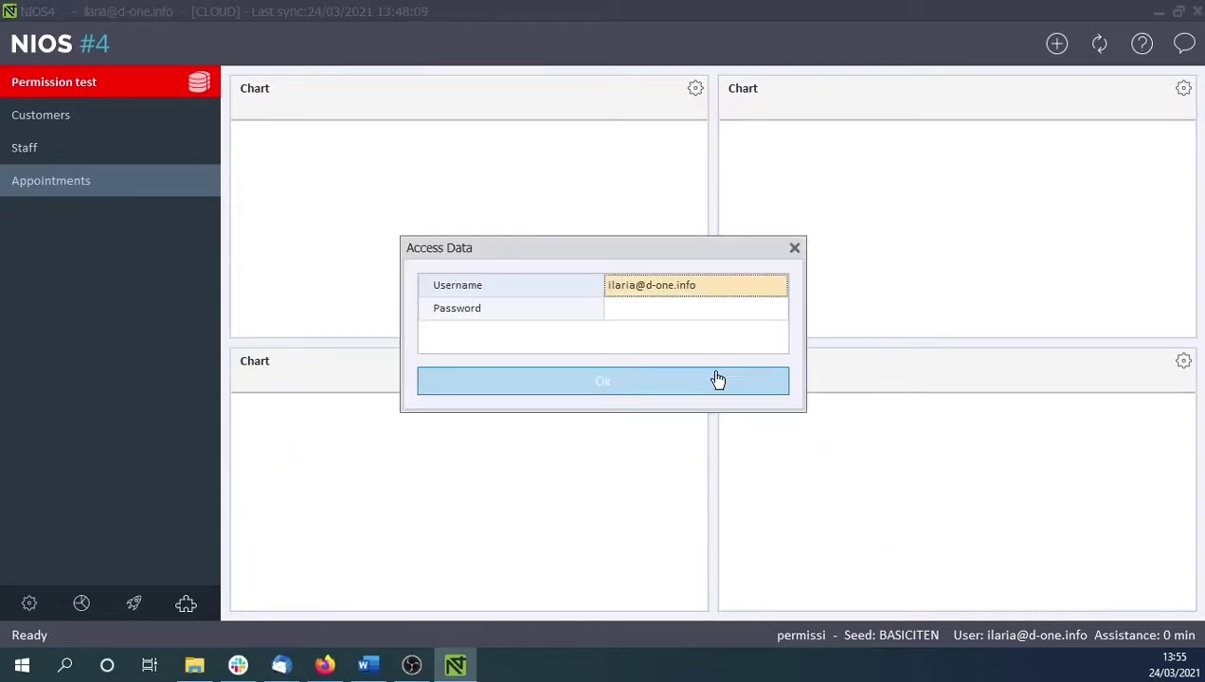
left_click(660, 310)
type("•••••••••")
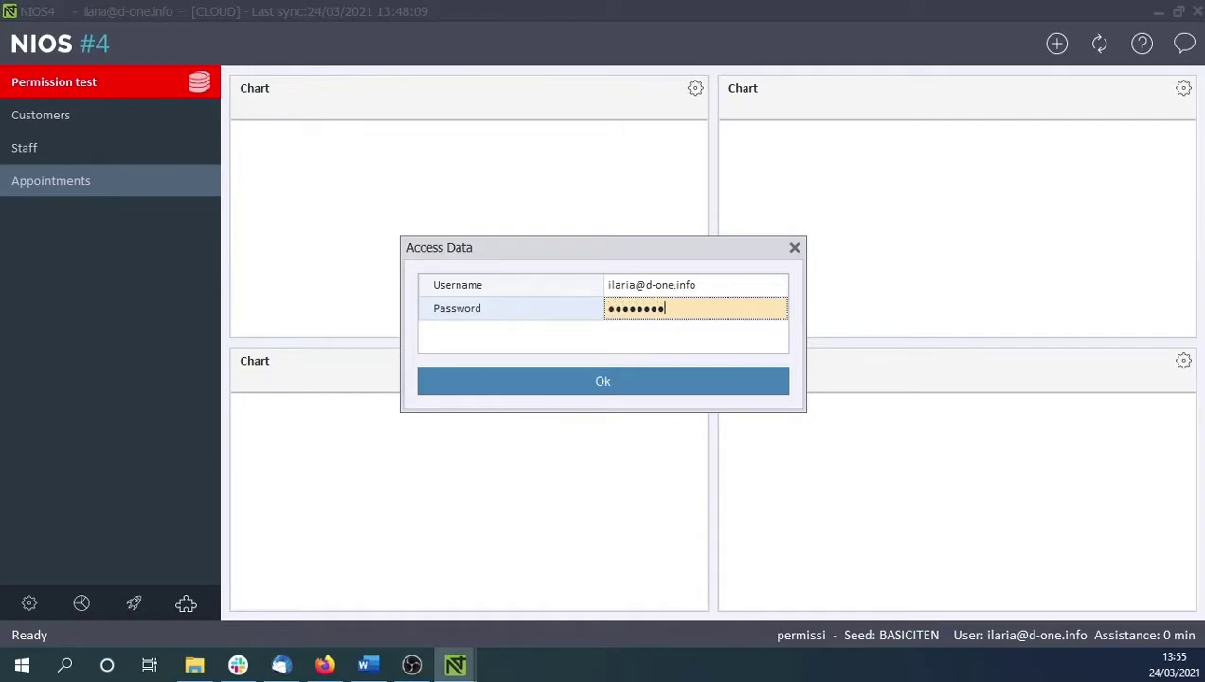
left_click(605, 382)
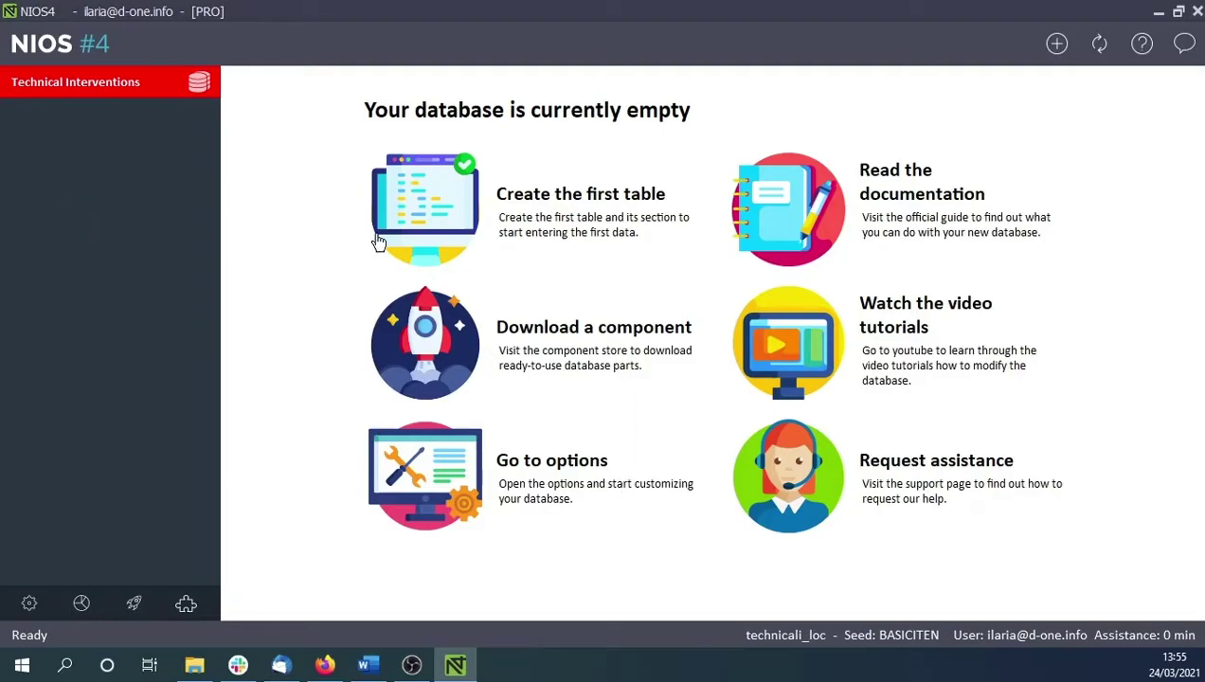
- Create the database's first table with the name Interventions
left_click(426, 201)
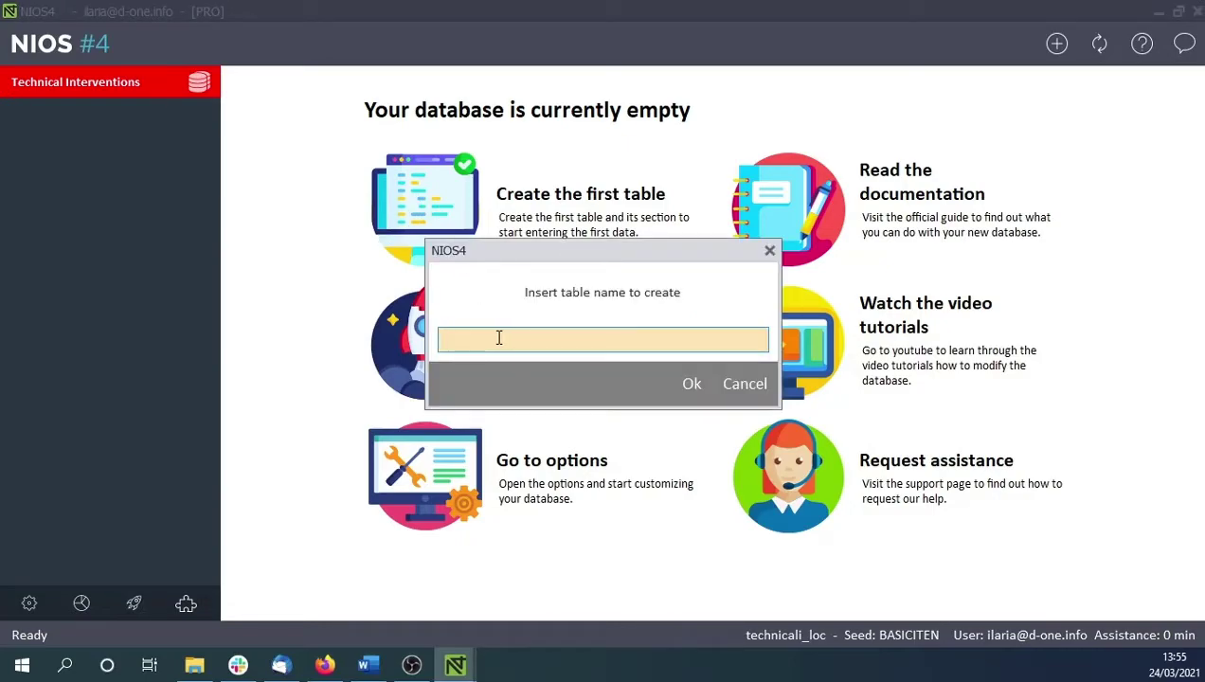
type("Interventions")
left_click(707, 384)
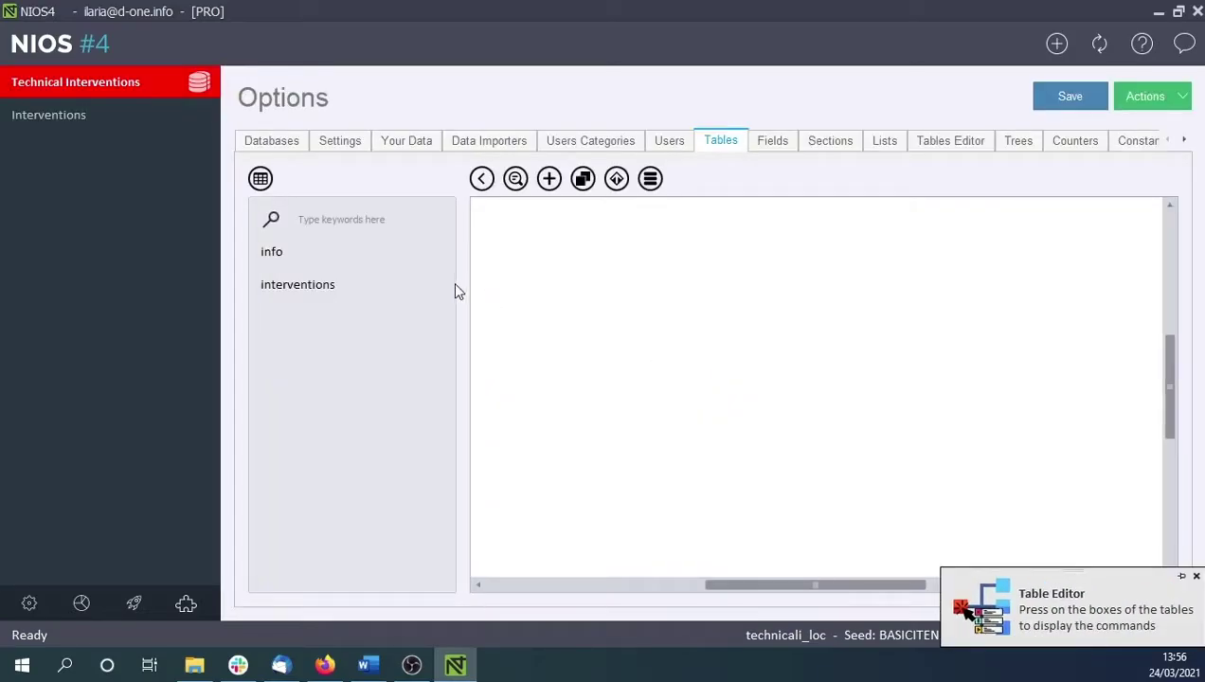
- Add a new sub table named Customers to the interventions table, linked through a field labelled Customer name
left_click(304, 289)
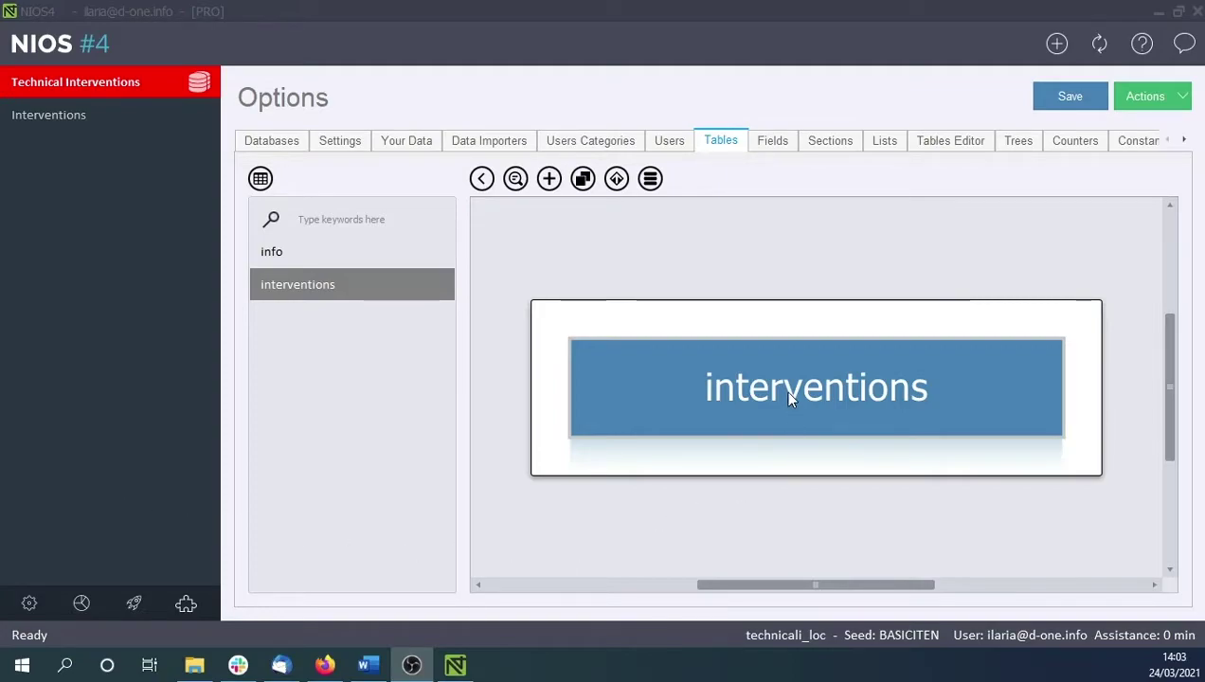
right_click(788, 392)
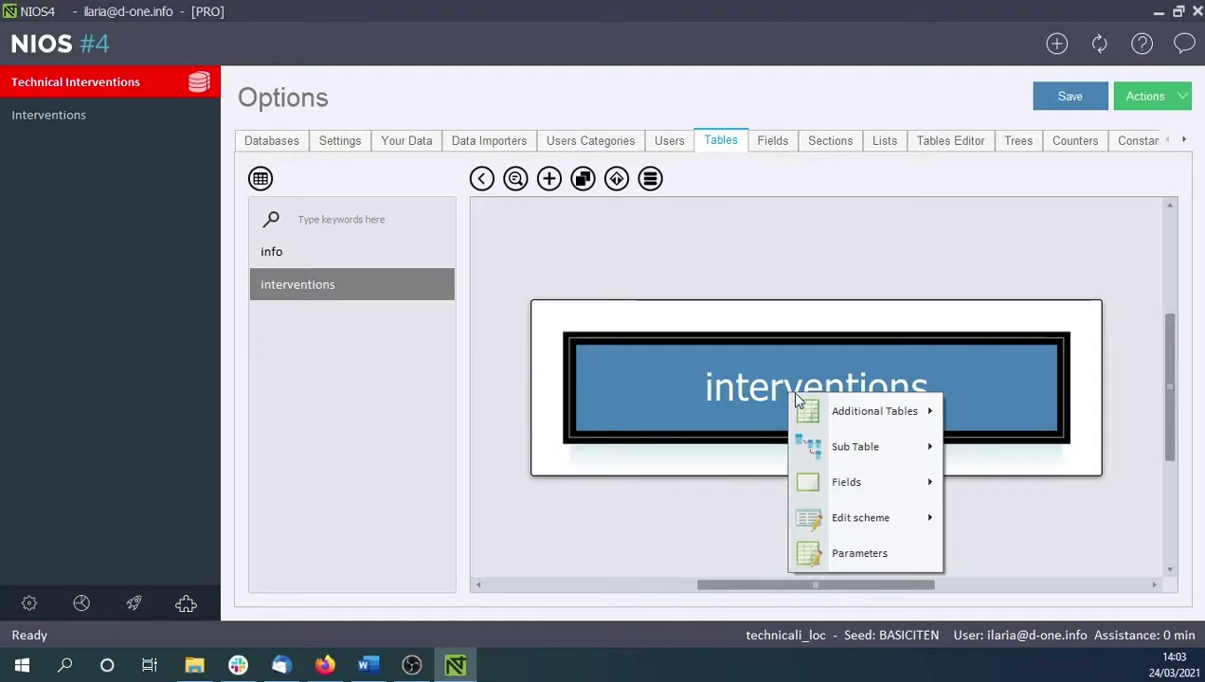
mouse_move(846, 442)
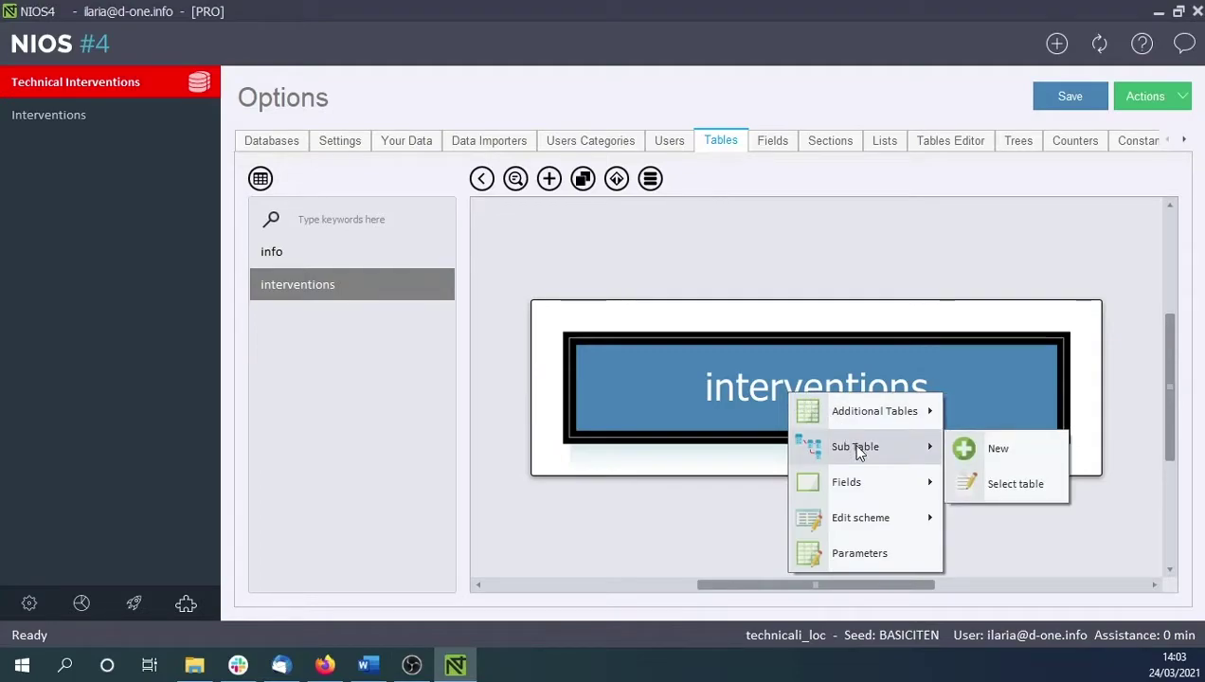
left_click(995, 450)
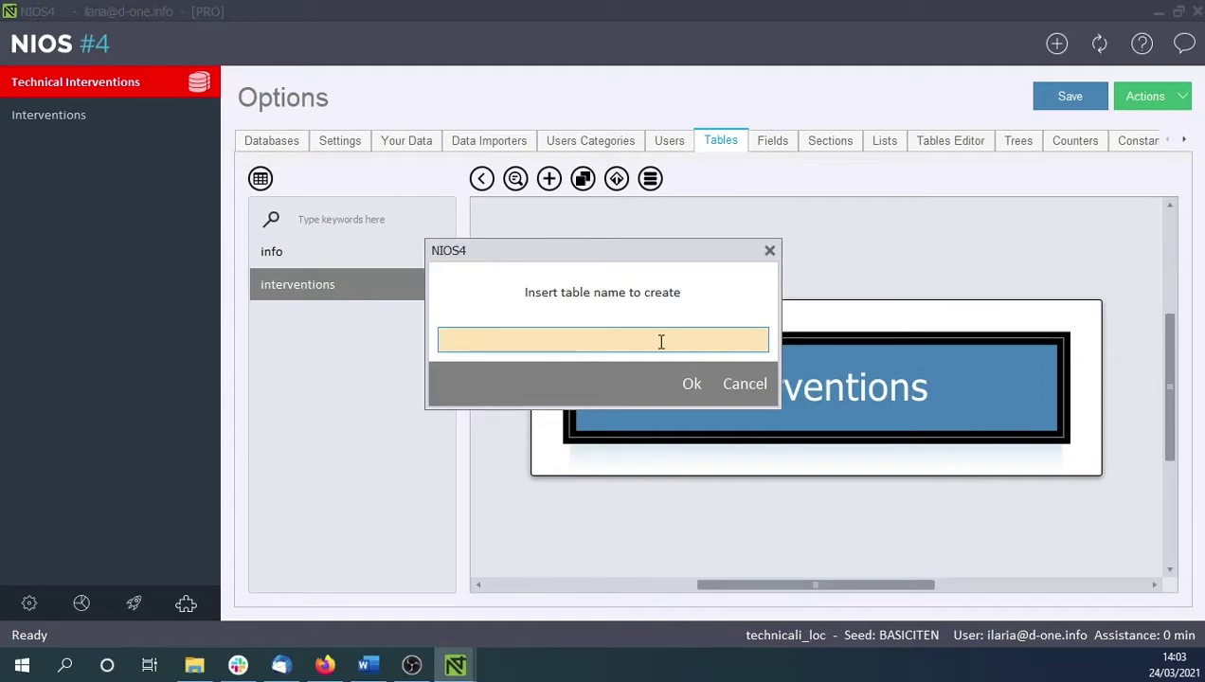
type("Customers")
left_click(694, 382)
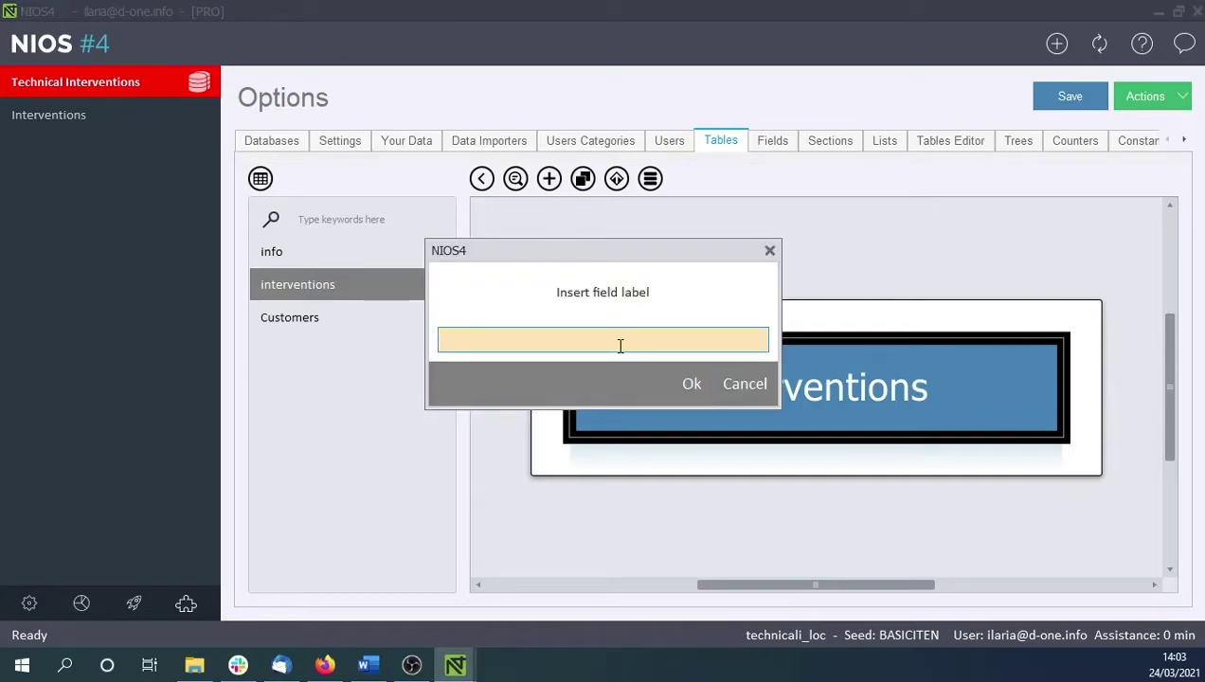
type("Customer name")
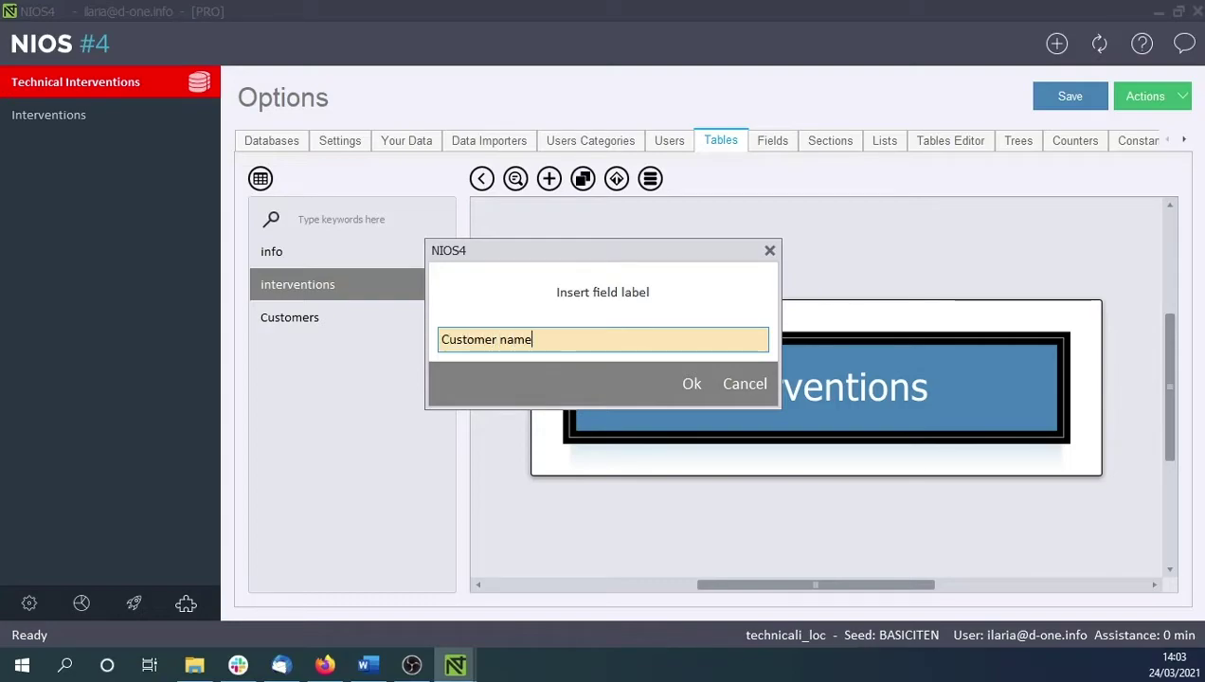
left_click(698, 390)
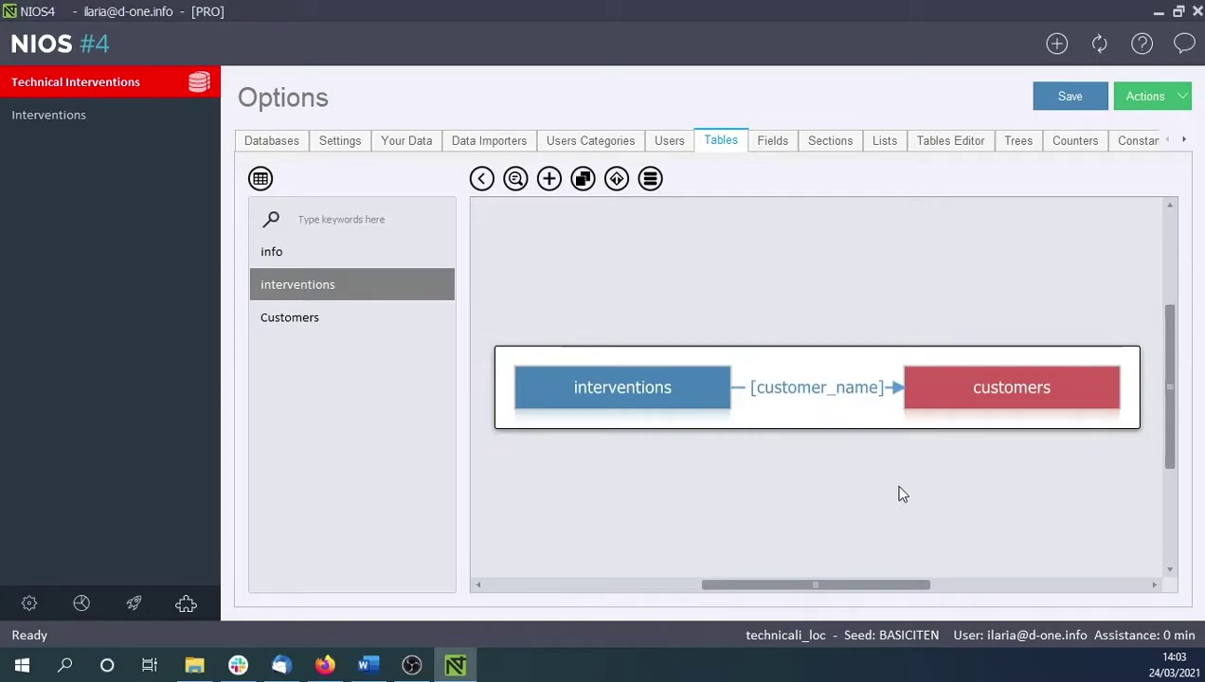
- From the main matches of the customer_name link, add a text field labelled Address to the Customers table
right_click(823, 392)
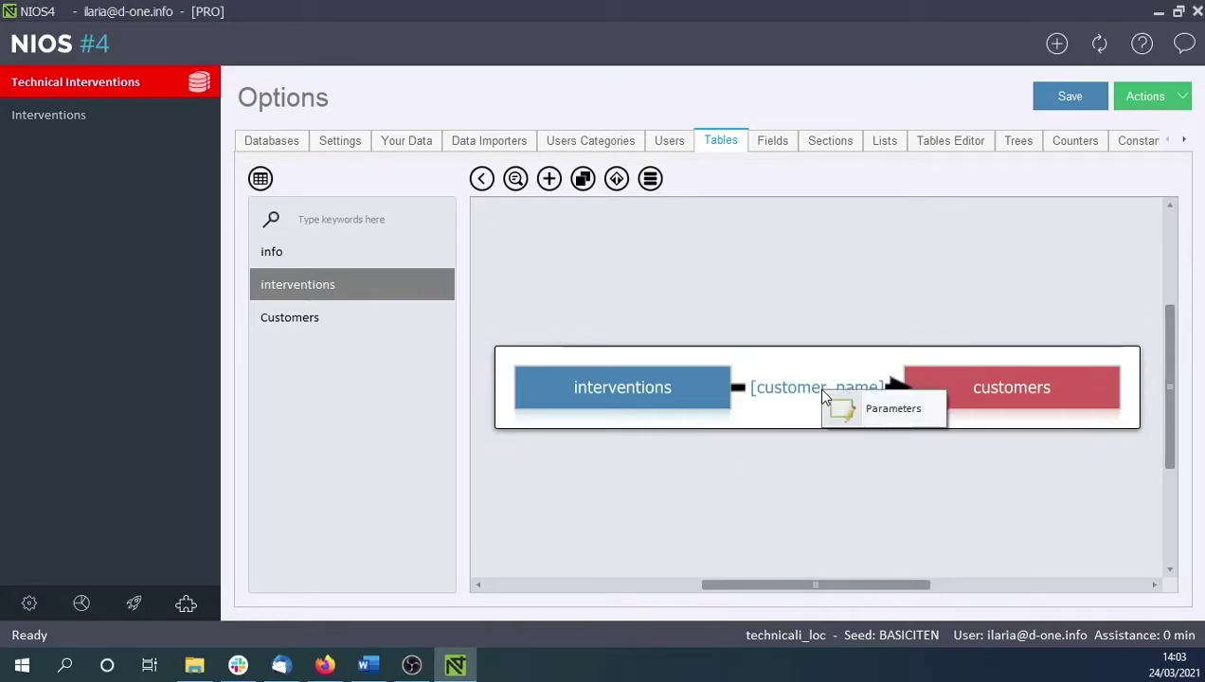
left_click(875, 411)
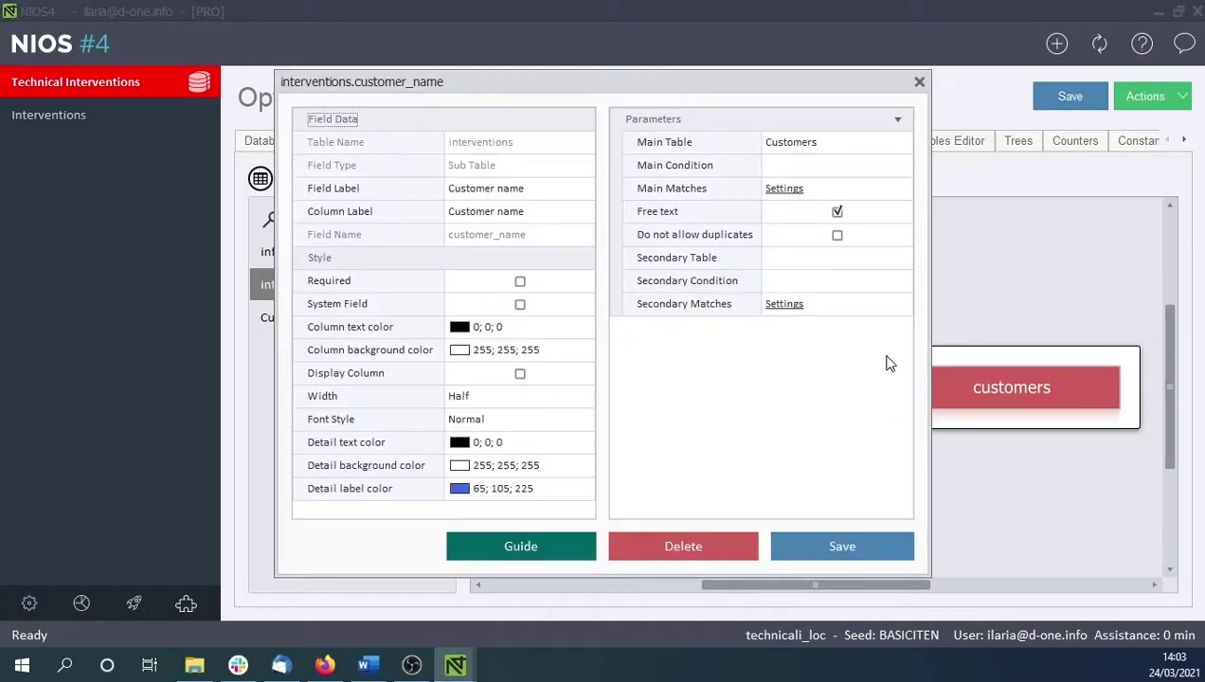
left_click(790, 192)
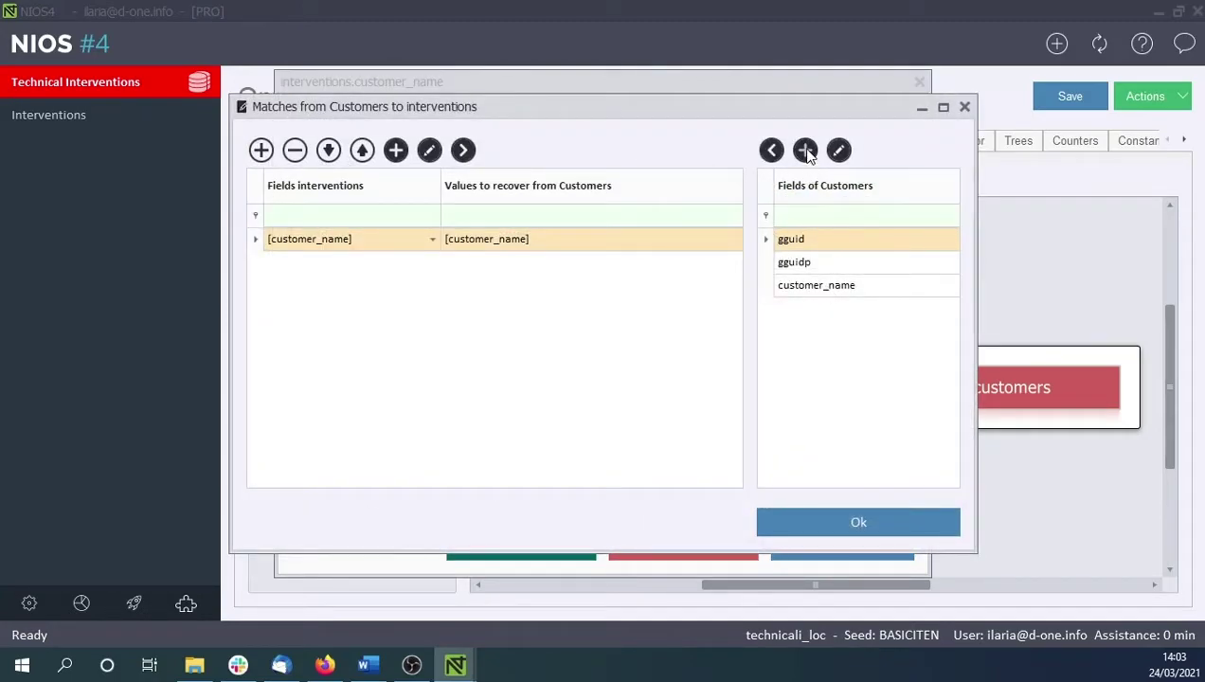
left_click(805, 150)
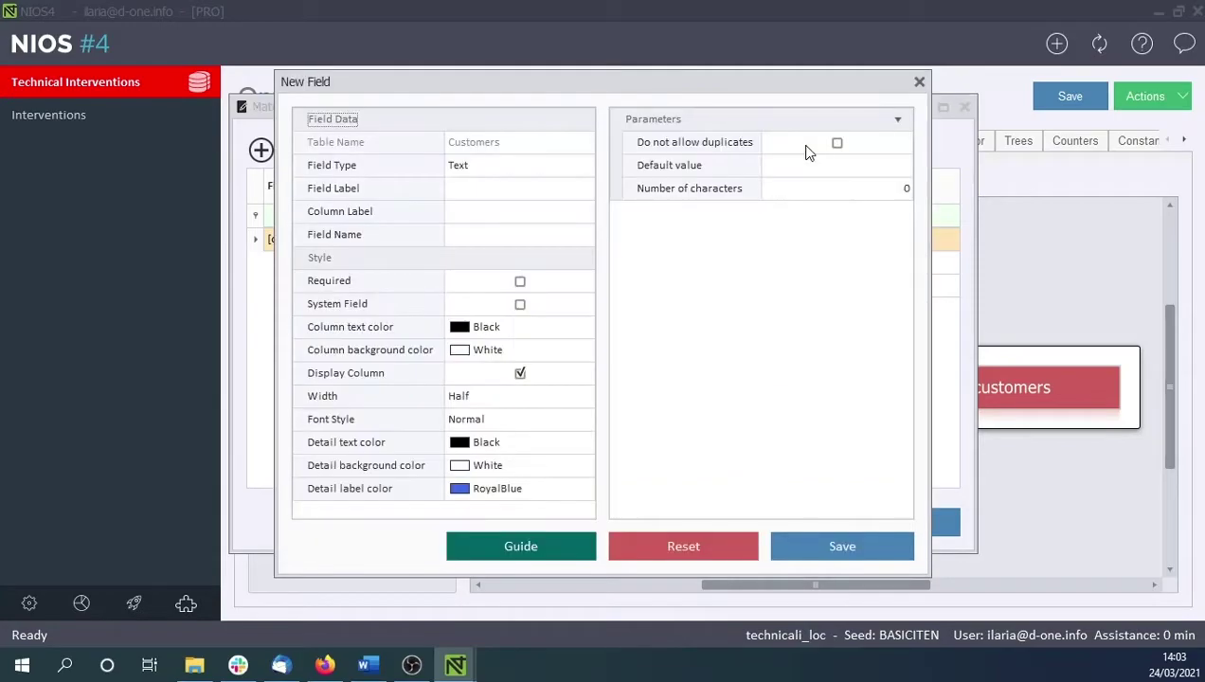
left_click(469, 190)
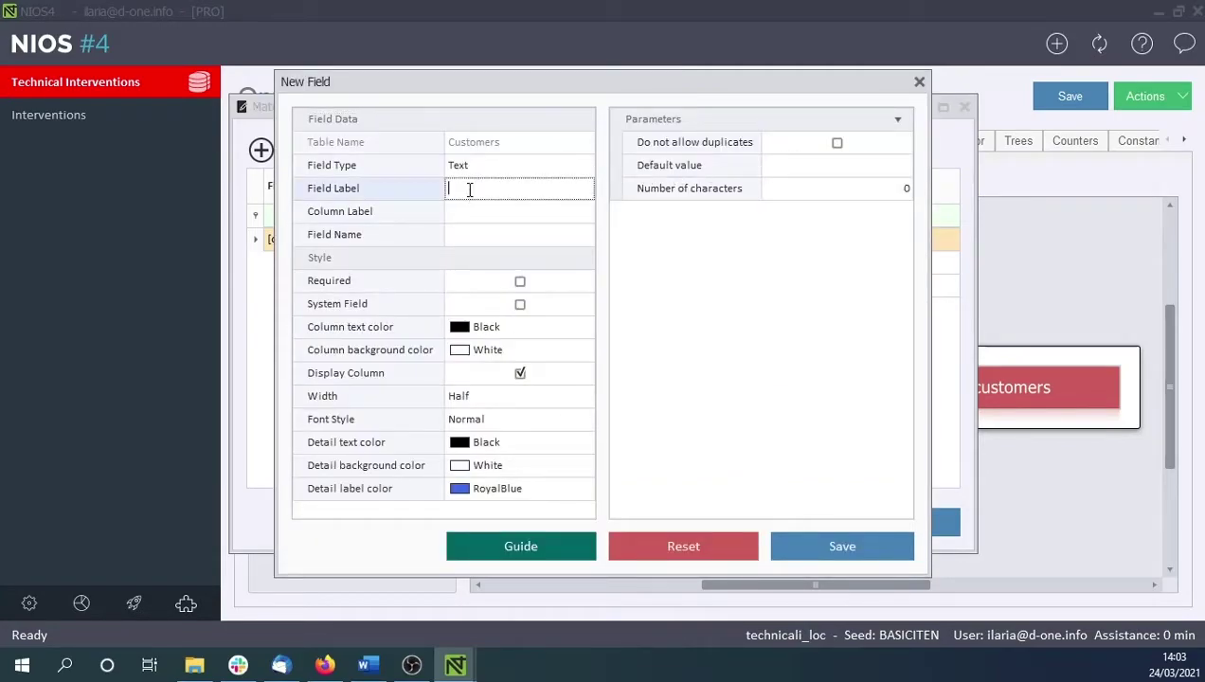
type("Address")
left_click(510, 210)
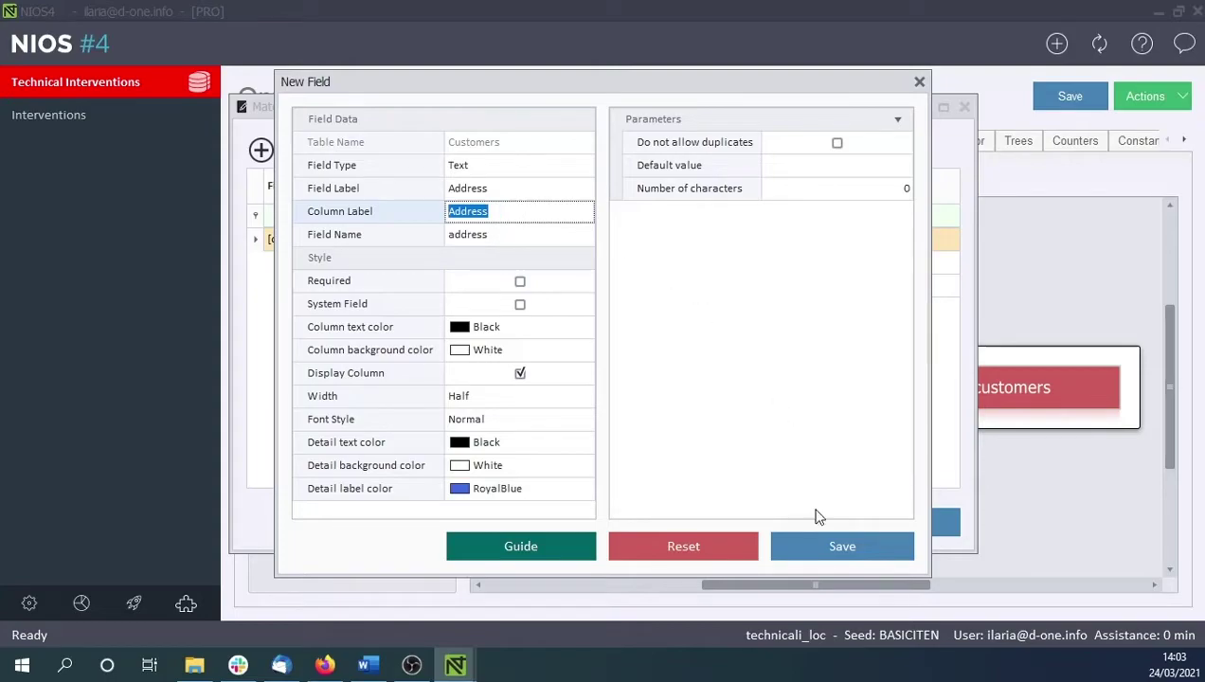
left_click(824, 550)
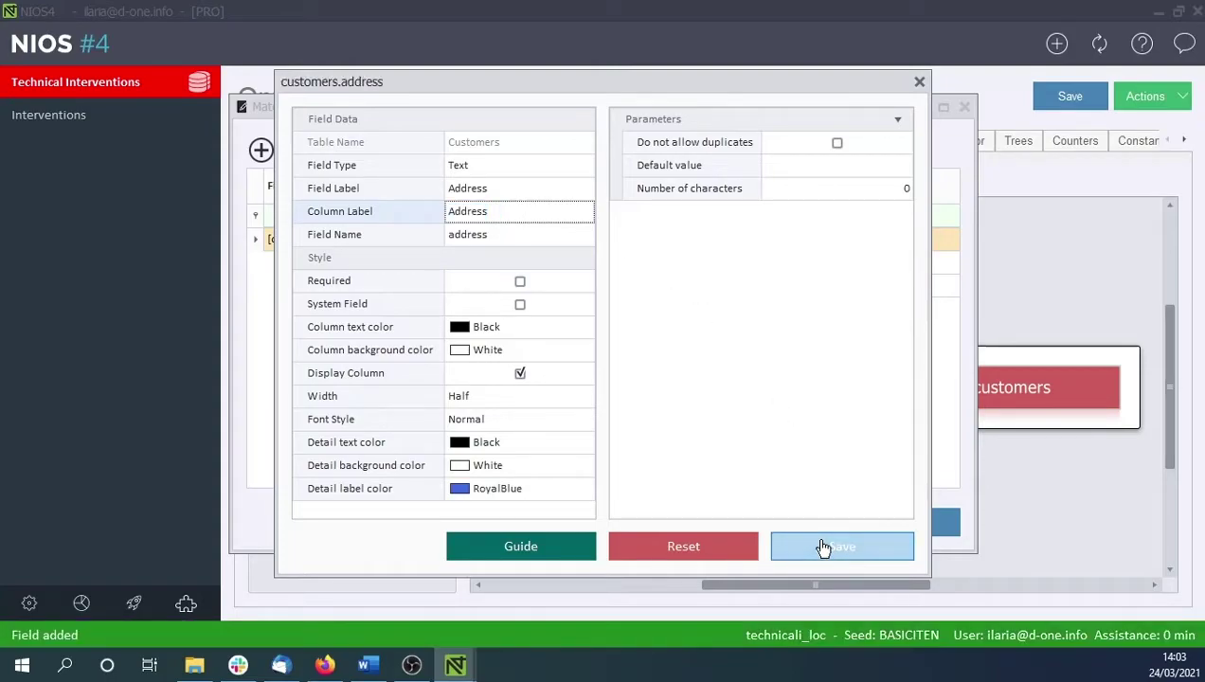
left_click(918, 83)
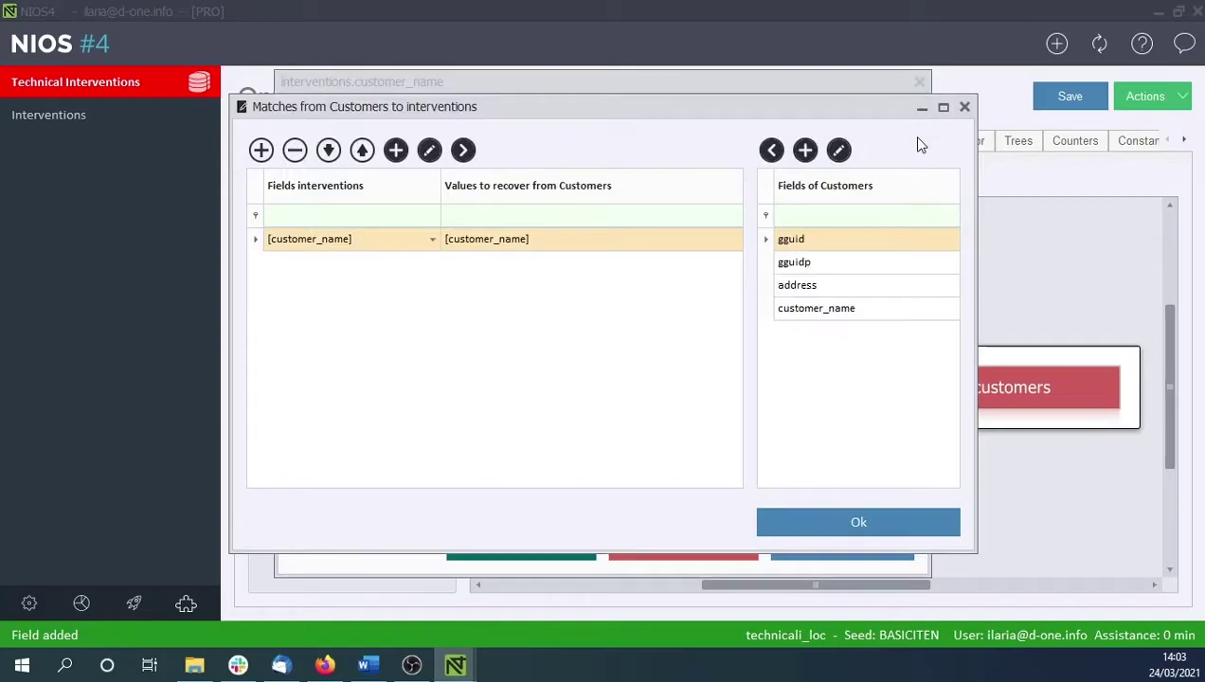
- Match the Customers address field to the interventions table and save the customer_name field's parameters
left_click(797, 287)
left_click(771, 150)
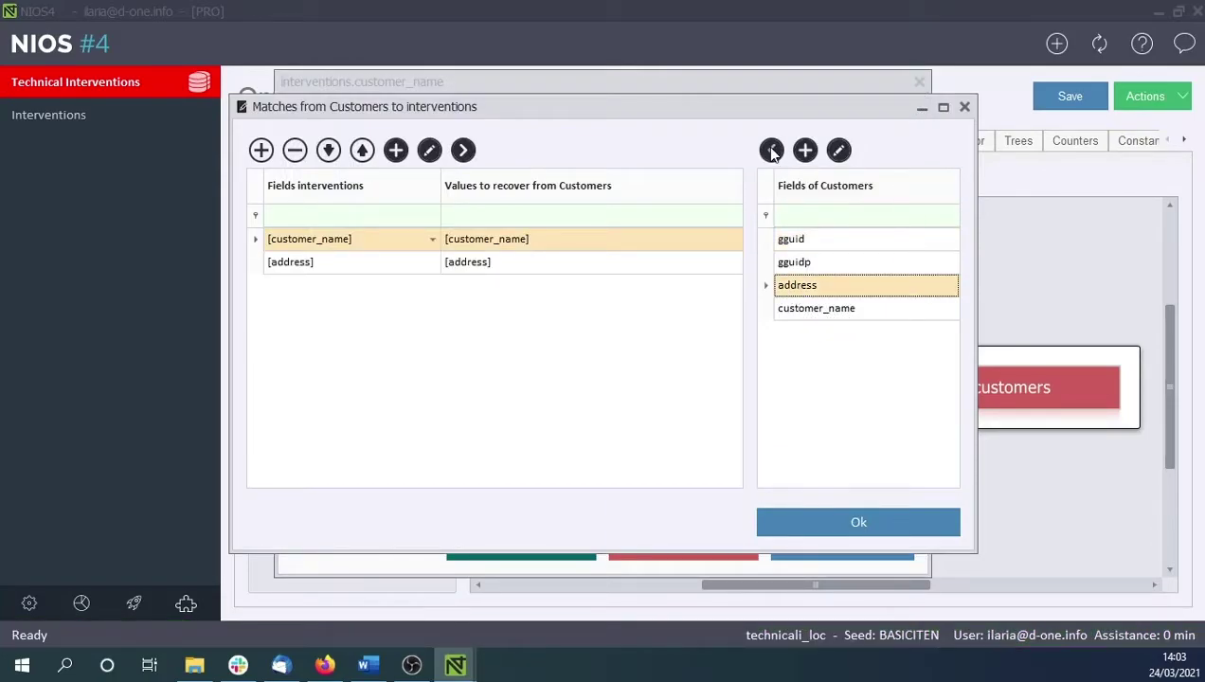
left_click(843, 528)
left_click(843, 548)
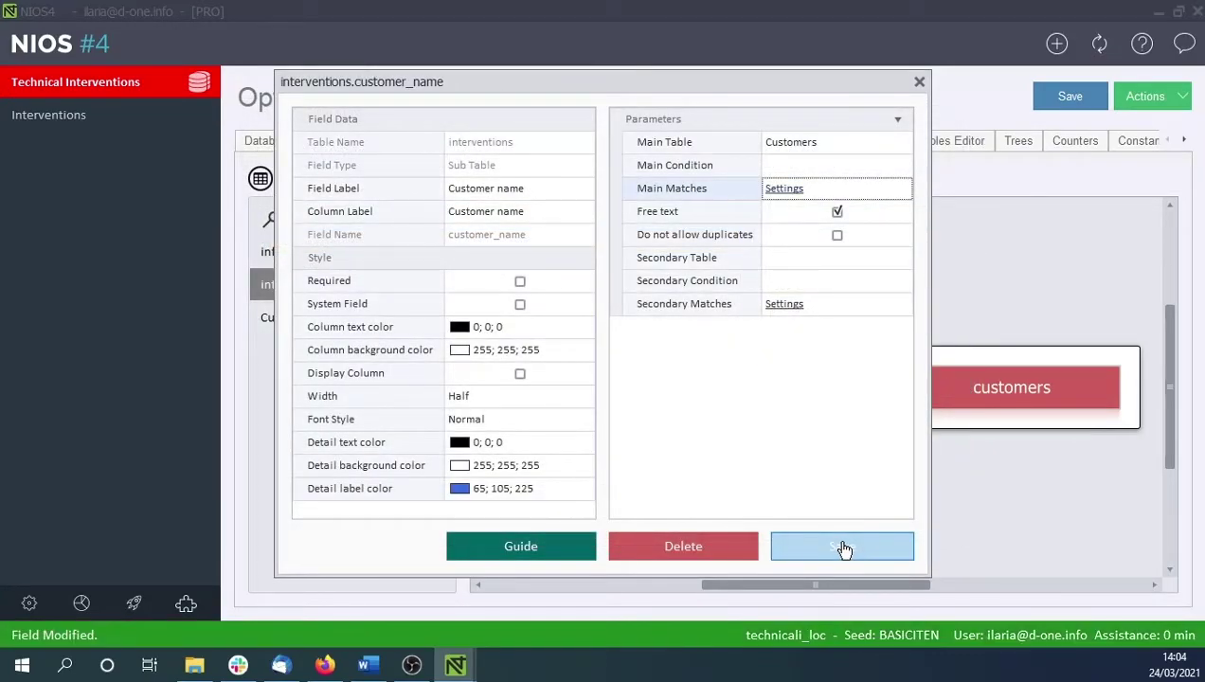
left_click(920, 82)
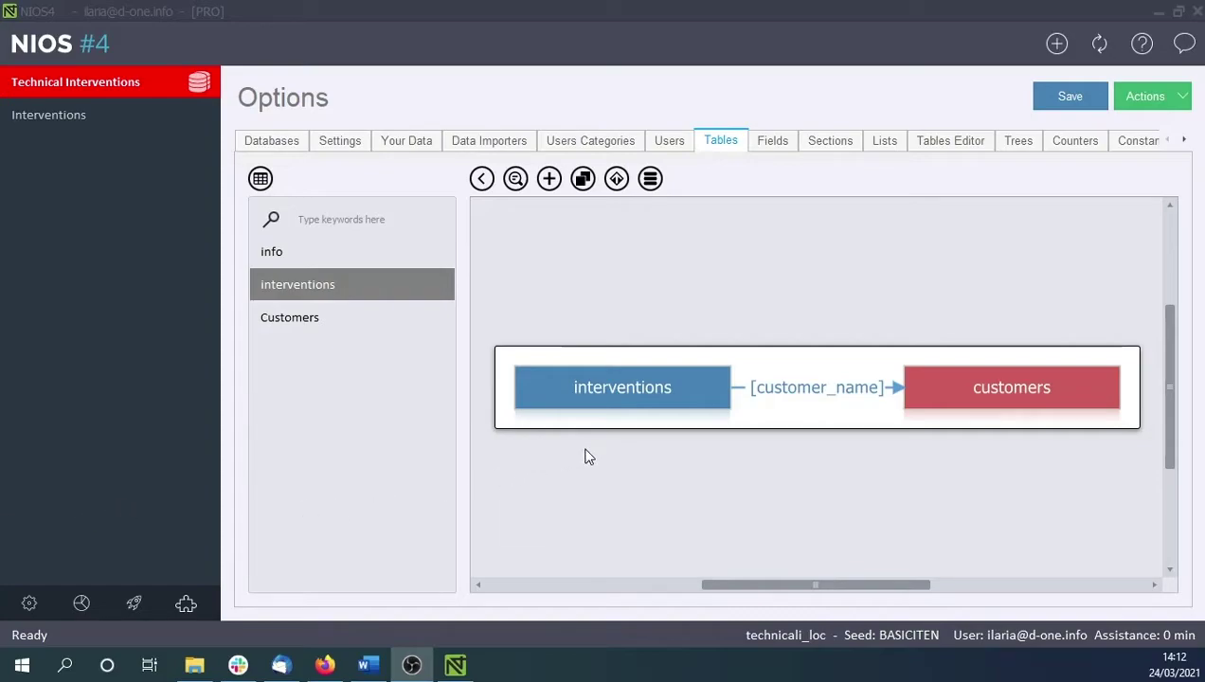
- Add a new additional table named Annotations to the interventions table
right_click(625, 389)
mouse_move(641, 403)
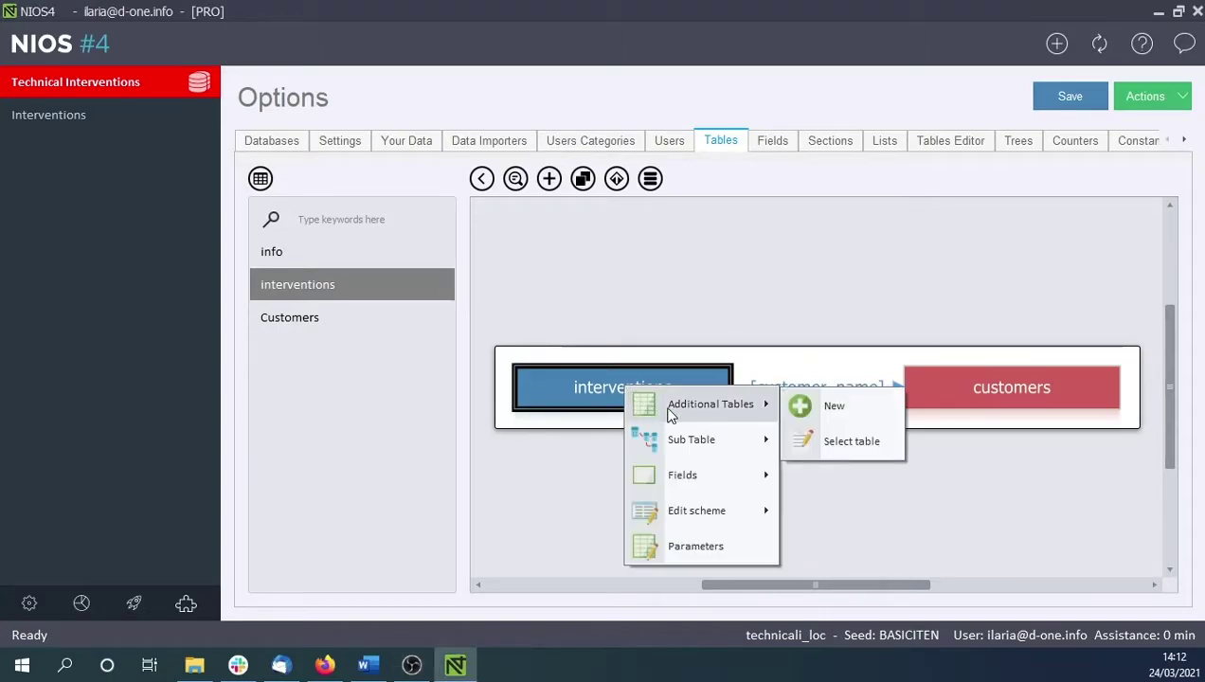
left_click(828, 406)
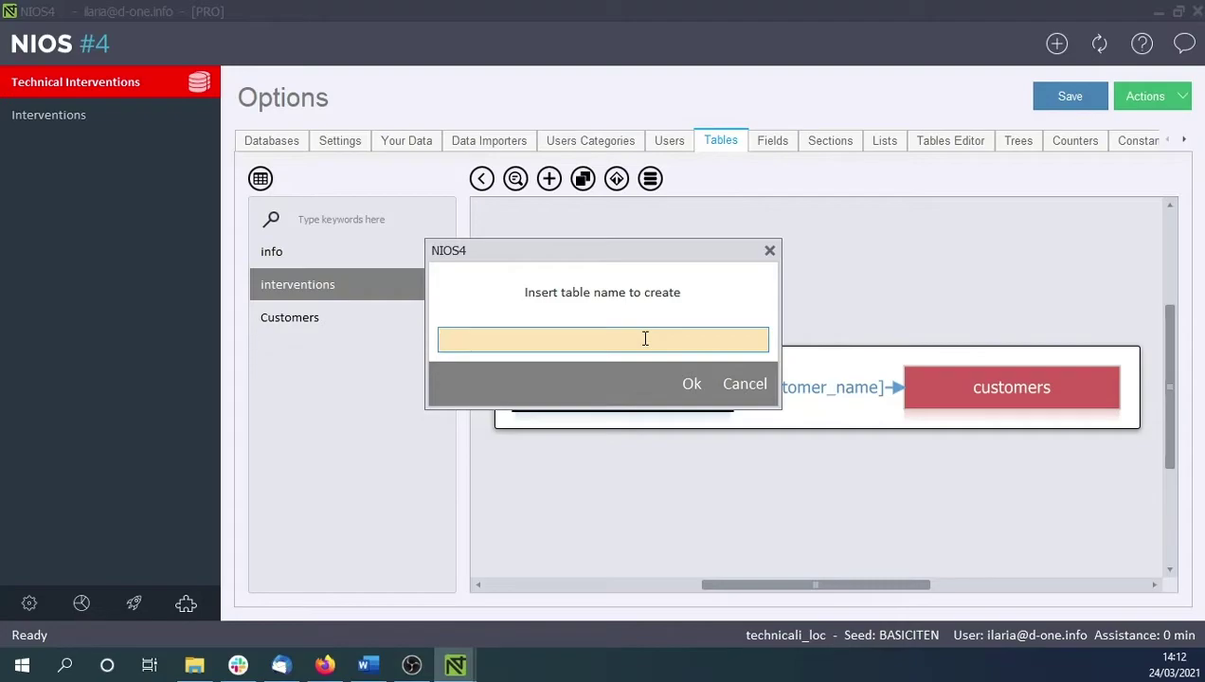
type("Annotations")
left_click(693, 383)
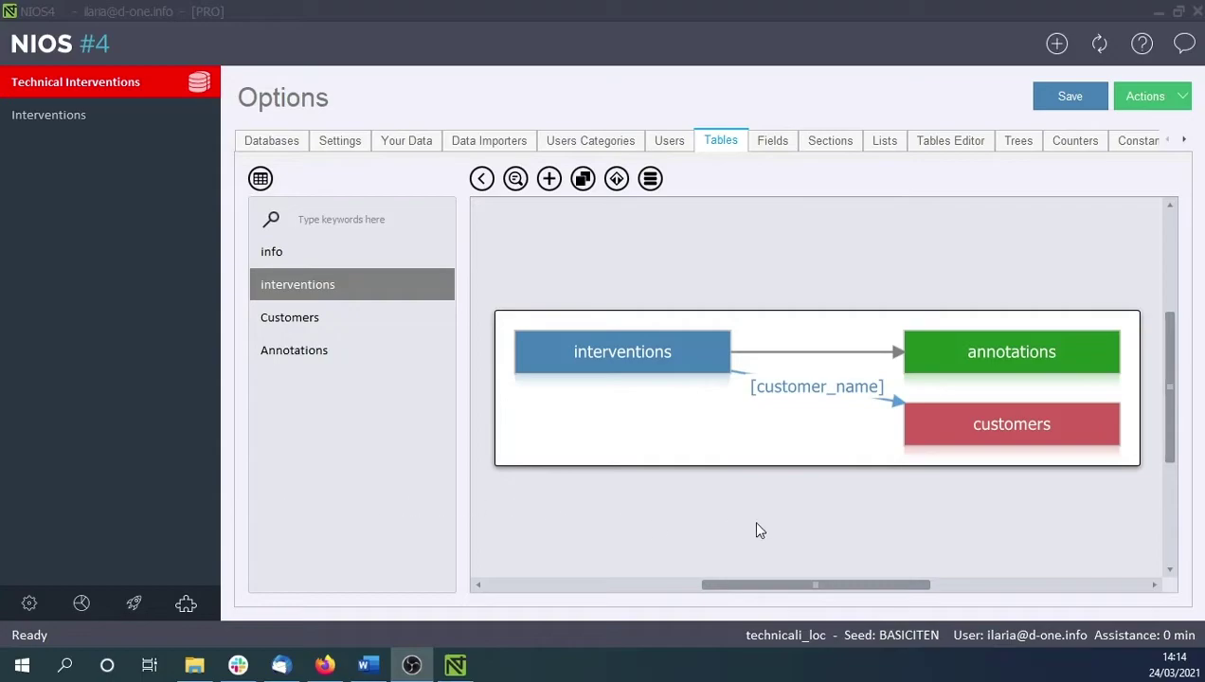
- Add a text field labelled Note to the annotations table, and reset the field form for another entry
right_click(997, 352)
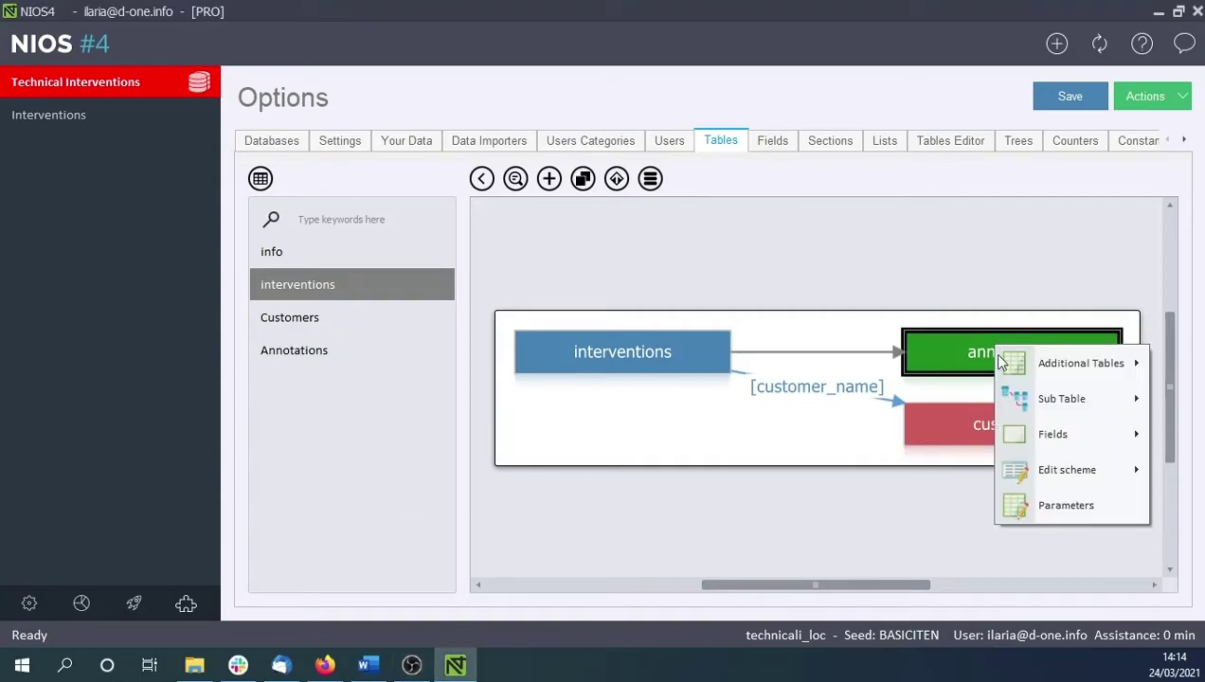
mouse_move(1027, 437)
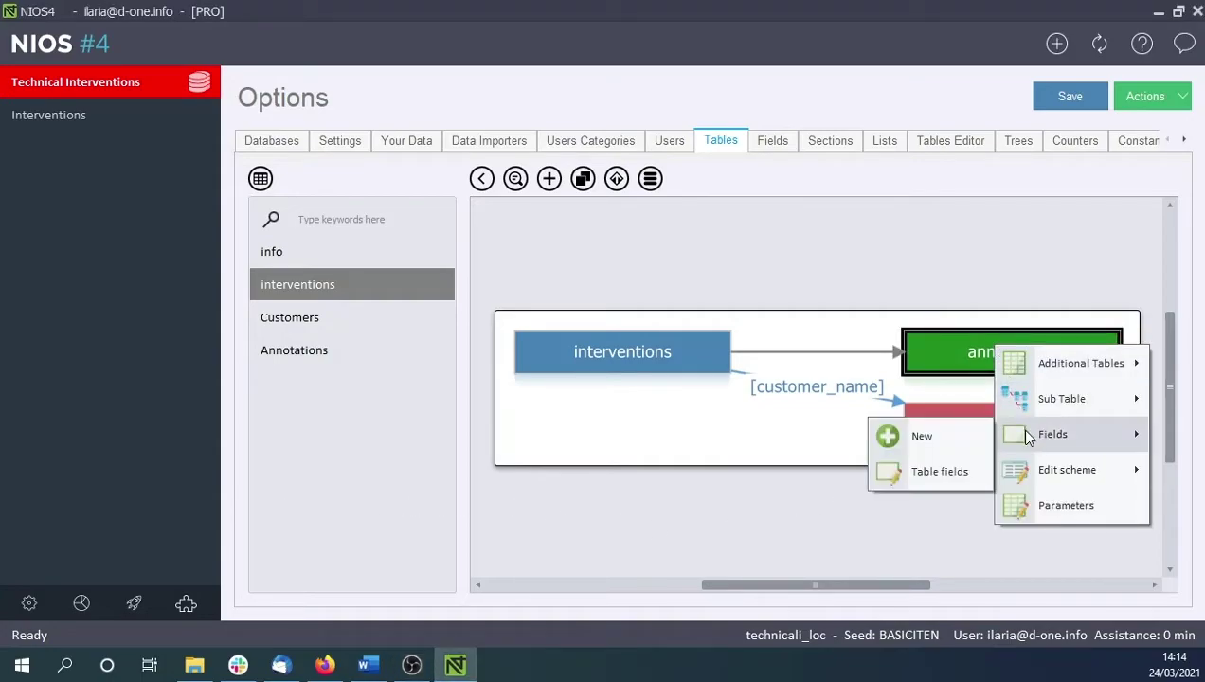
left_click(927, 436)
left_click(477, 187)
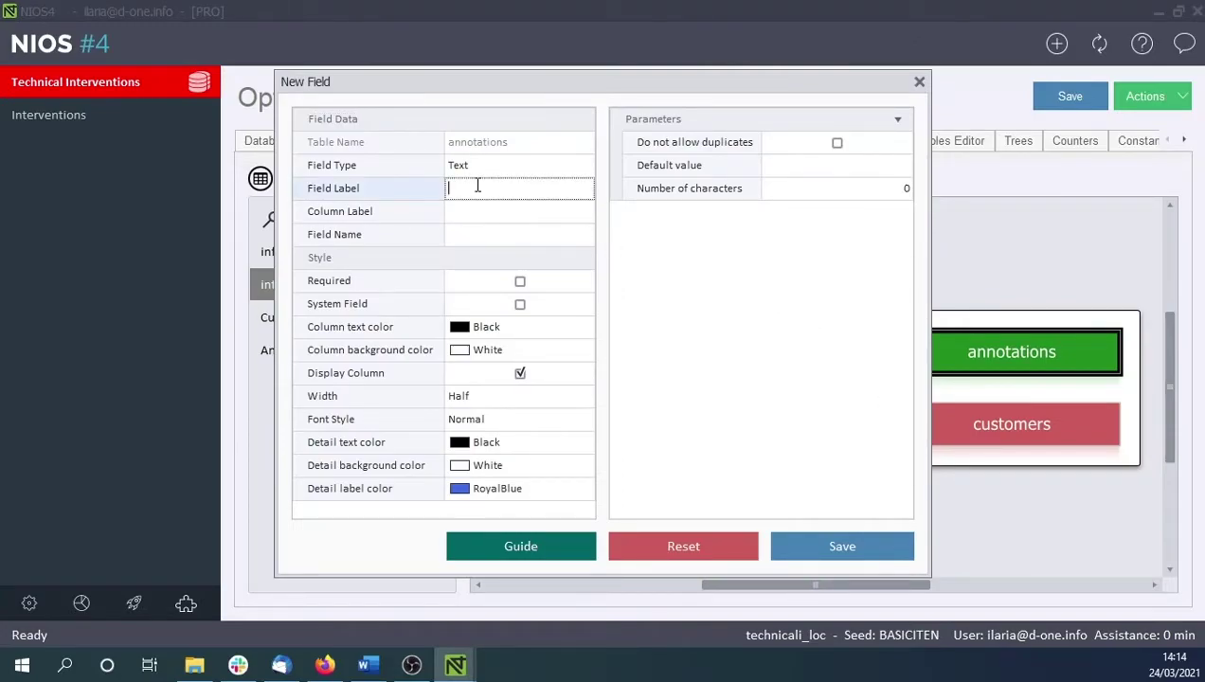
type("Note")
left_click(488, 211)
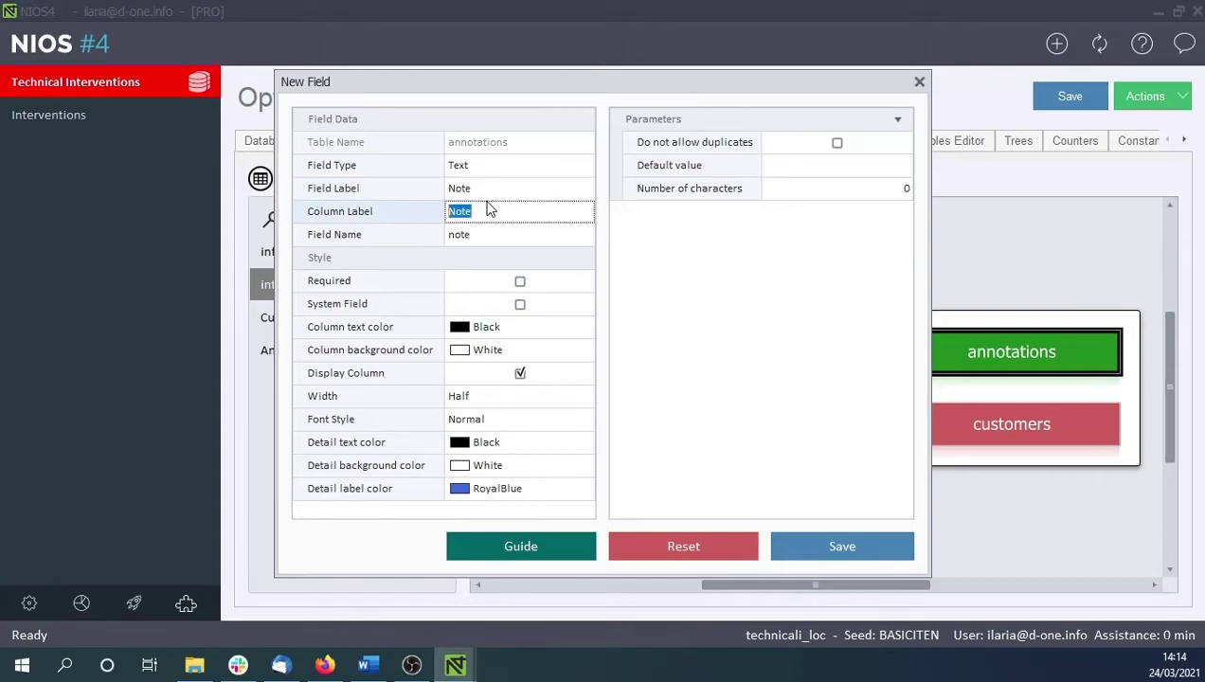
left_click(804, 552)
left_click(698, 557)
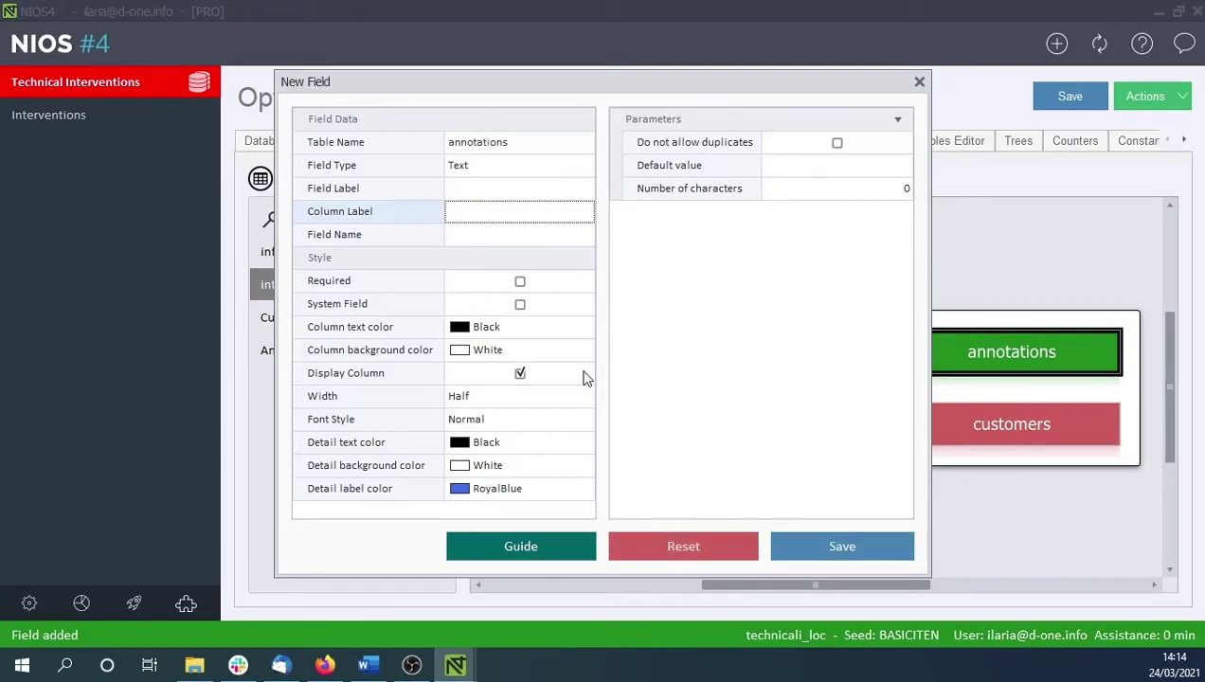
- Add a Date-type field labelled Date to the annotations table, save it and close the field form
left_click(494, 167)
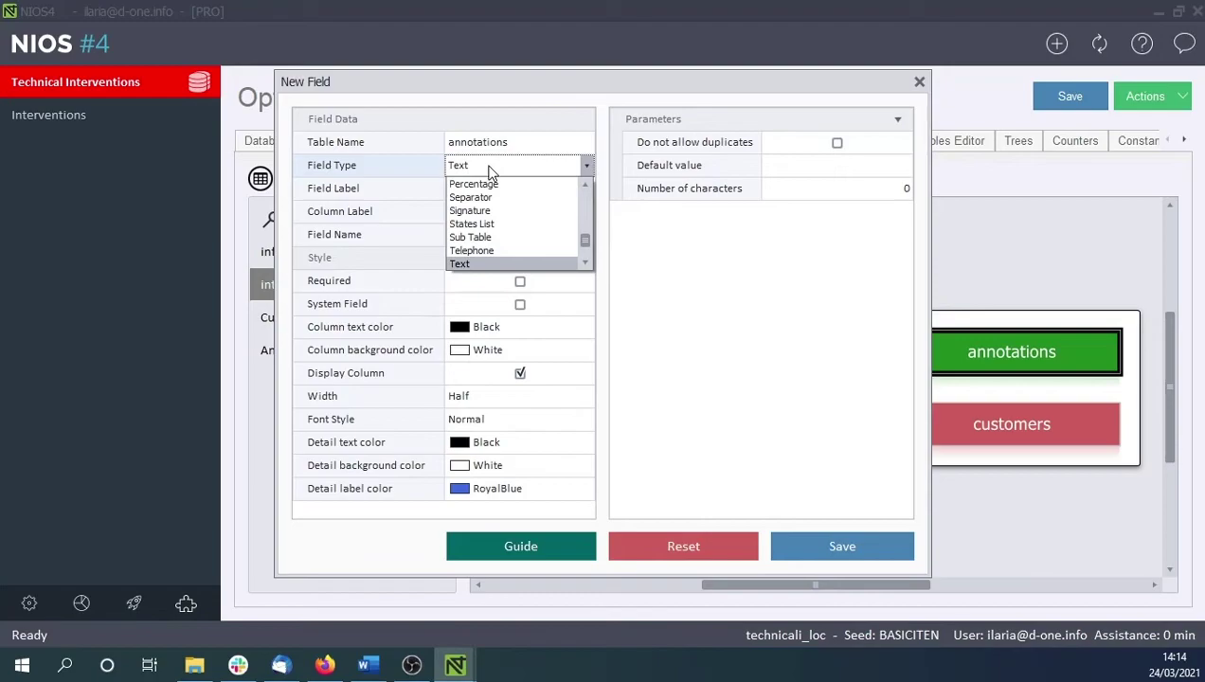
scroll(511, 242, "up", 4)
scroll(512, 242, "up", 2)
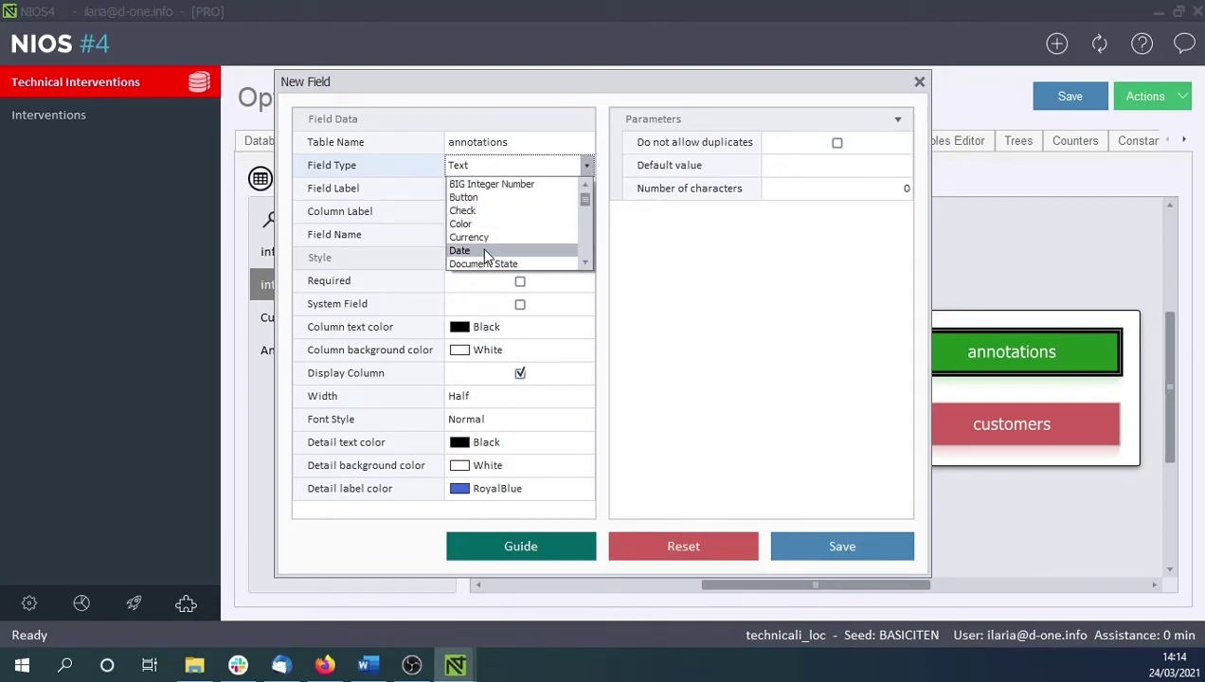
left_click(481, 250)
left_click(475, 187)
type("Date")
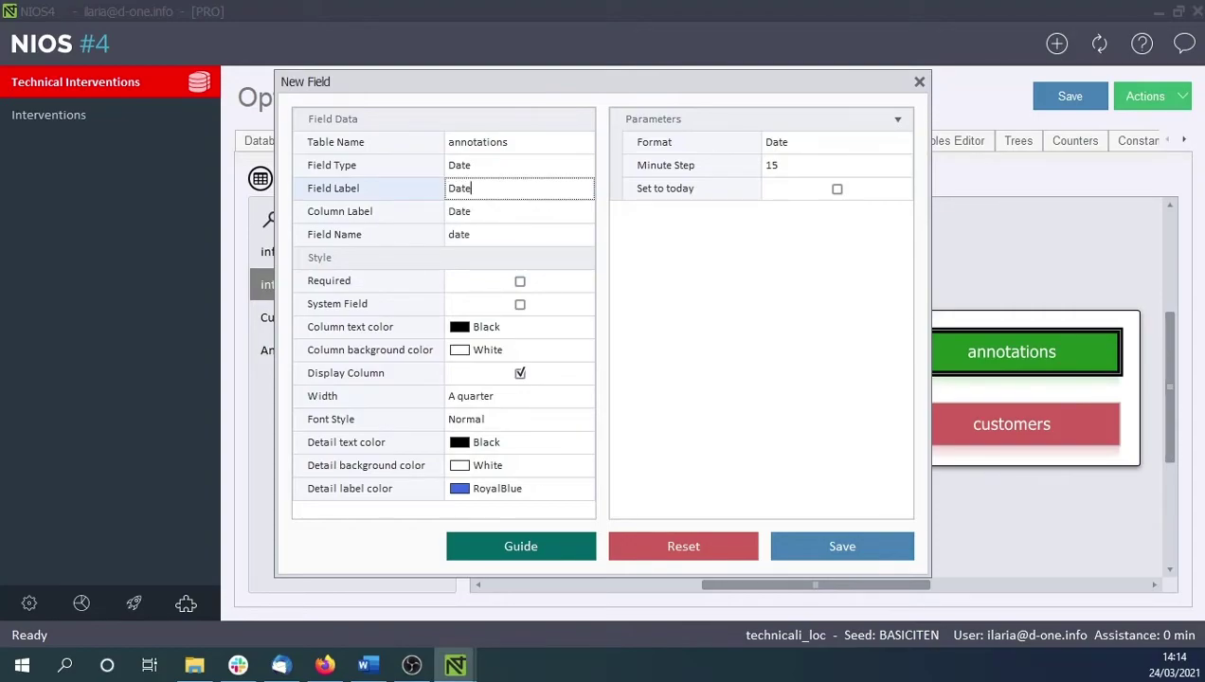
key("Tab")
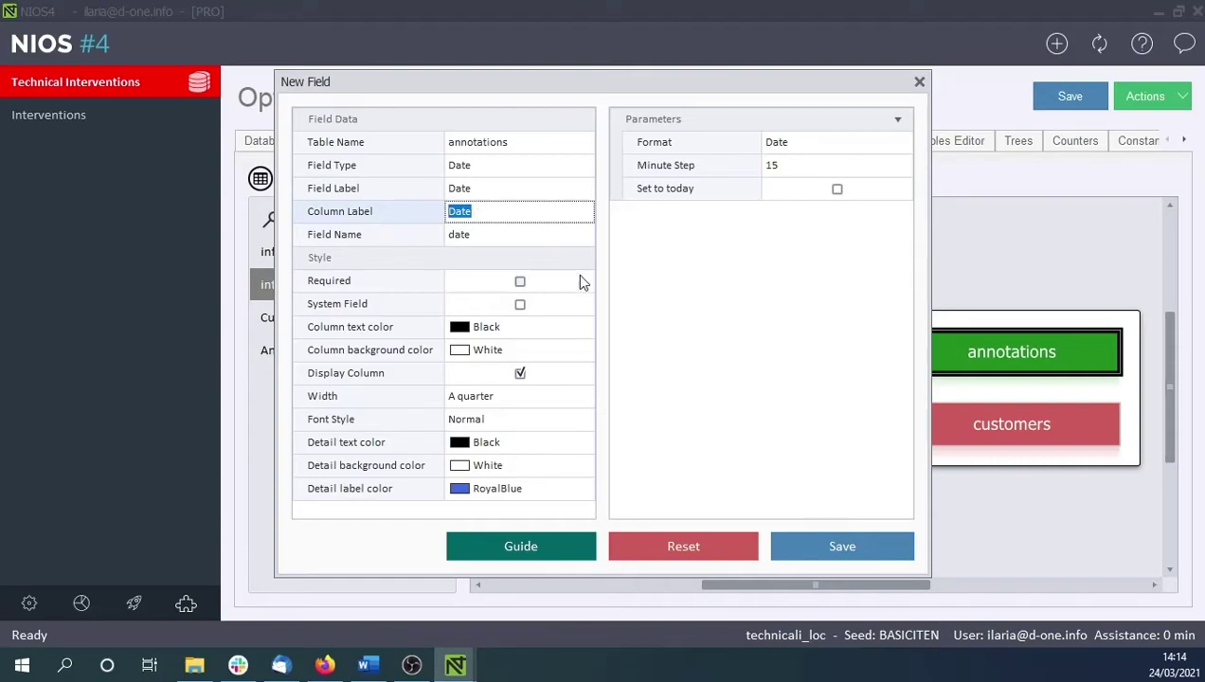
left_click(820, 551)
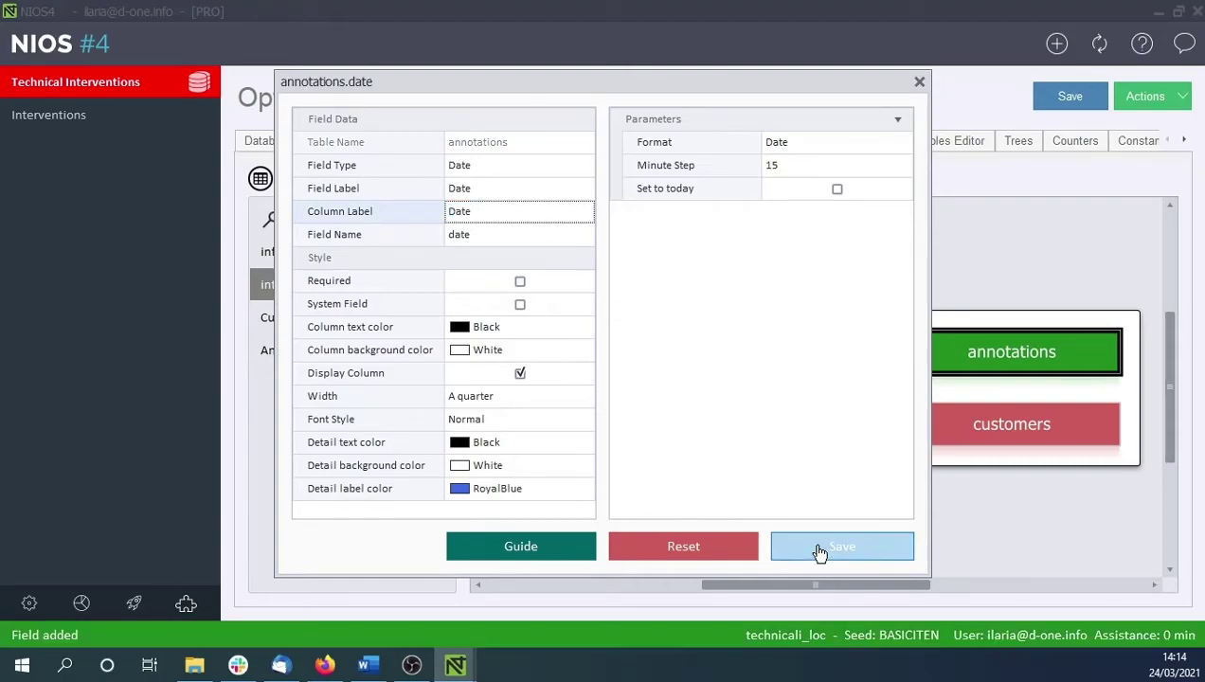
left_click(919, 82)
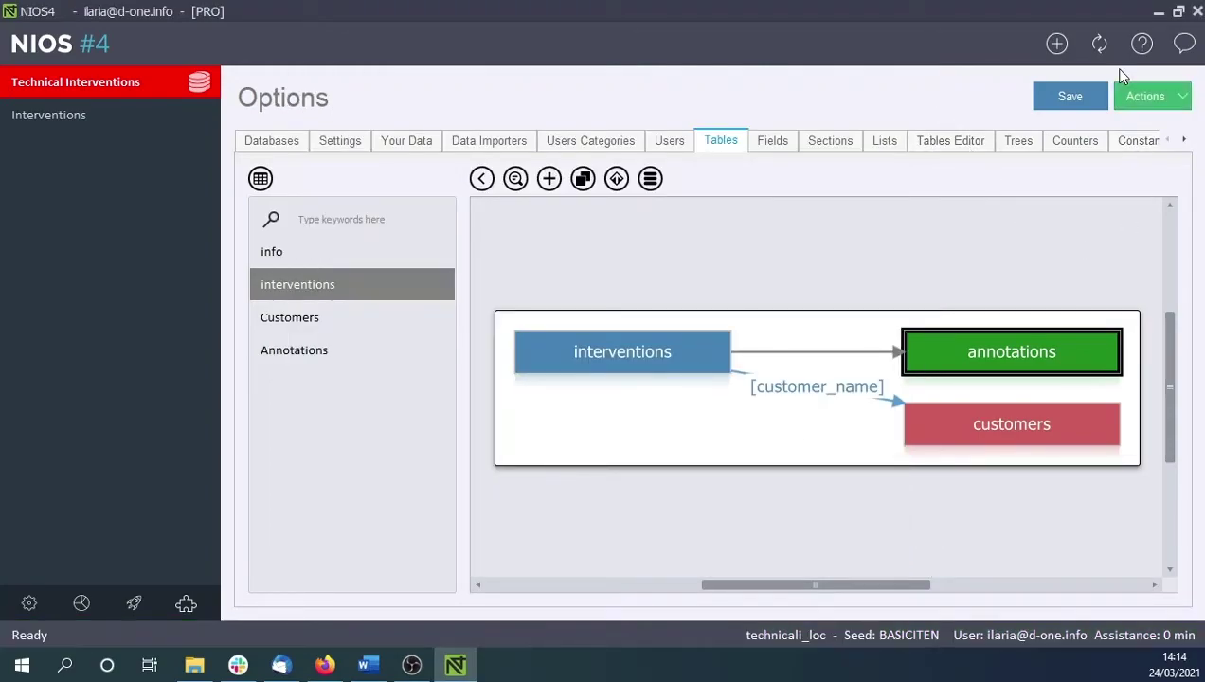
- Open a new interventions form to check its annotations columns, and close it without saving
left_click(1052, 44)
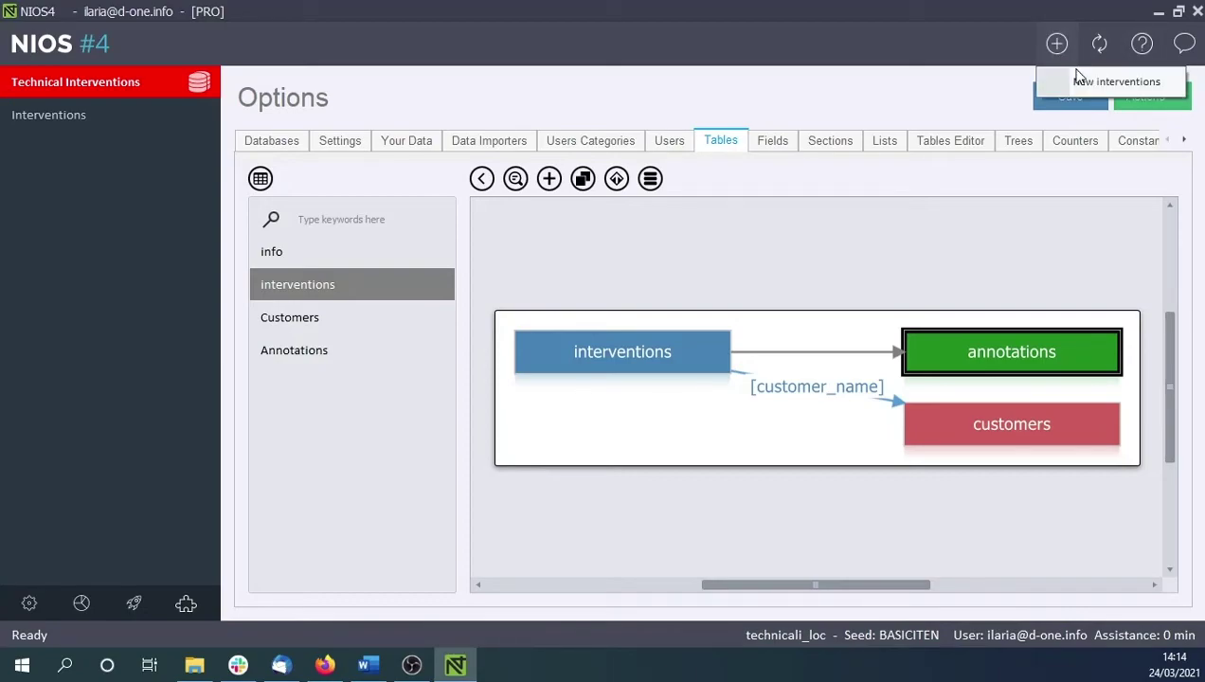
left_click(1081, 84)
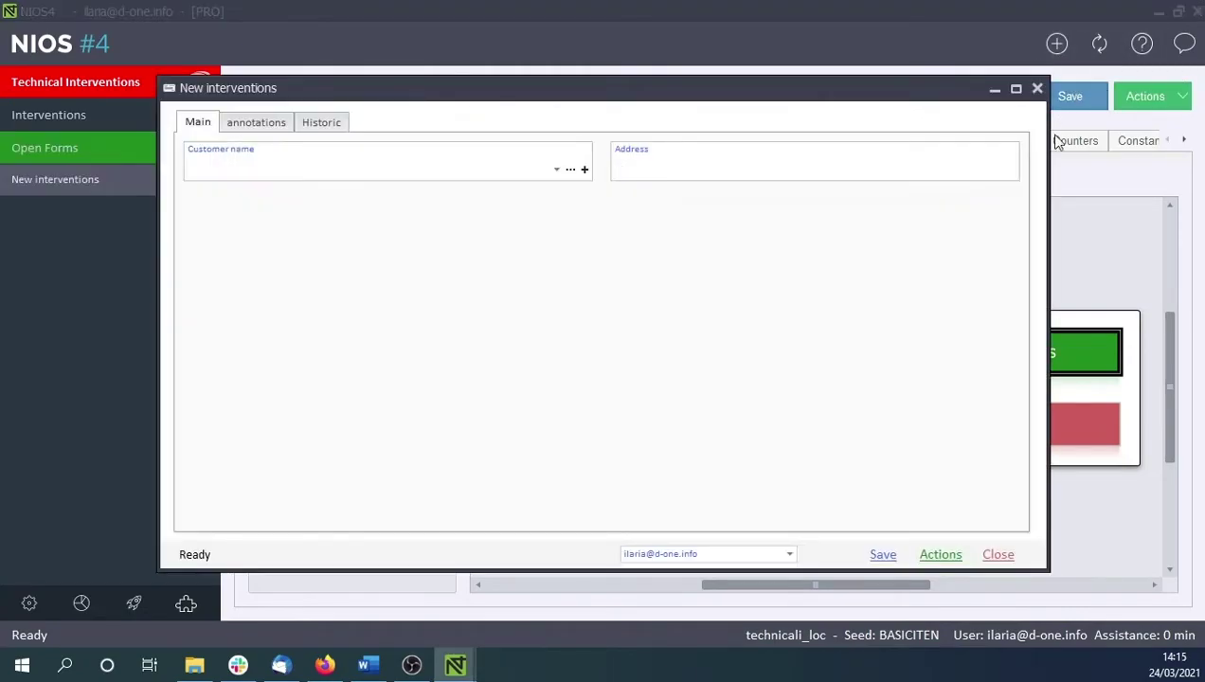
left_click(268, 124)
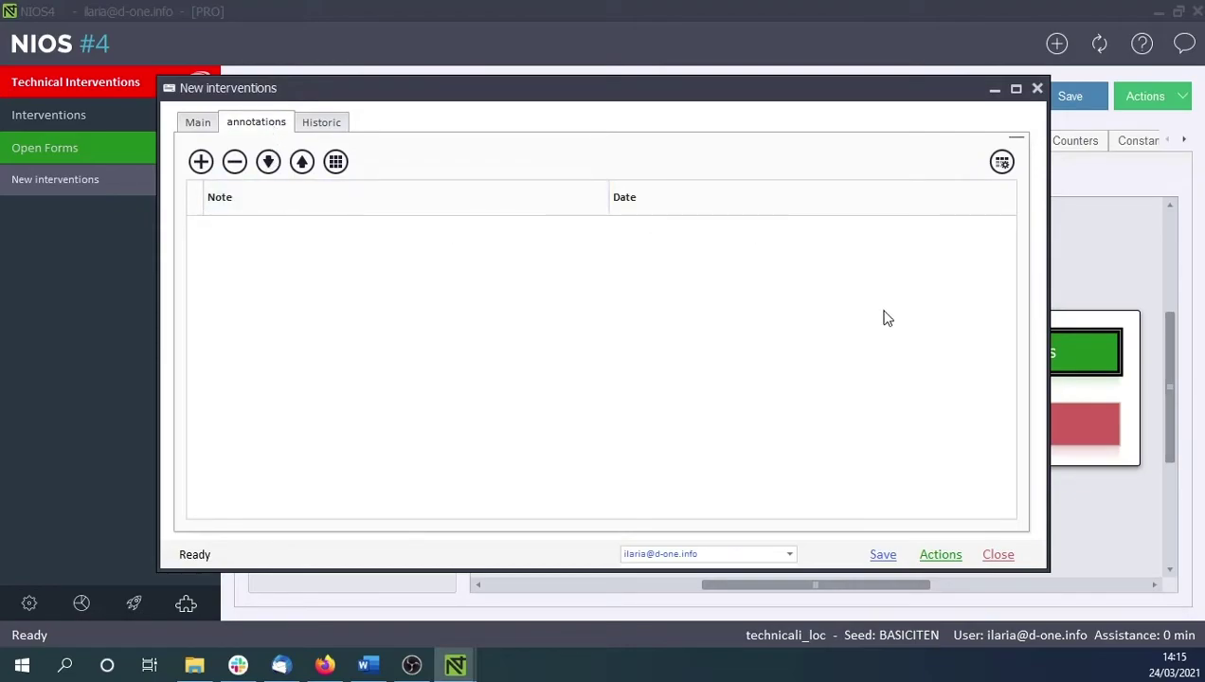
left_click(993, 559)
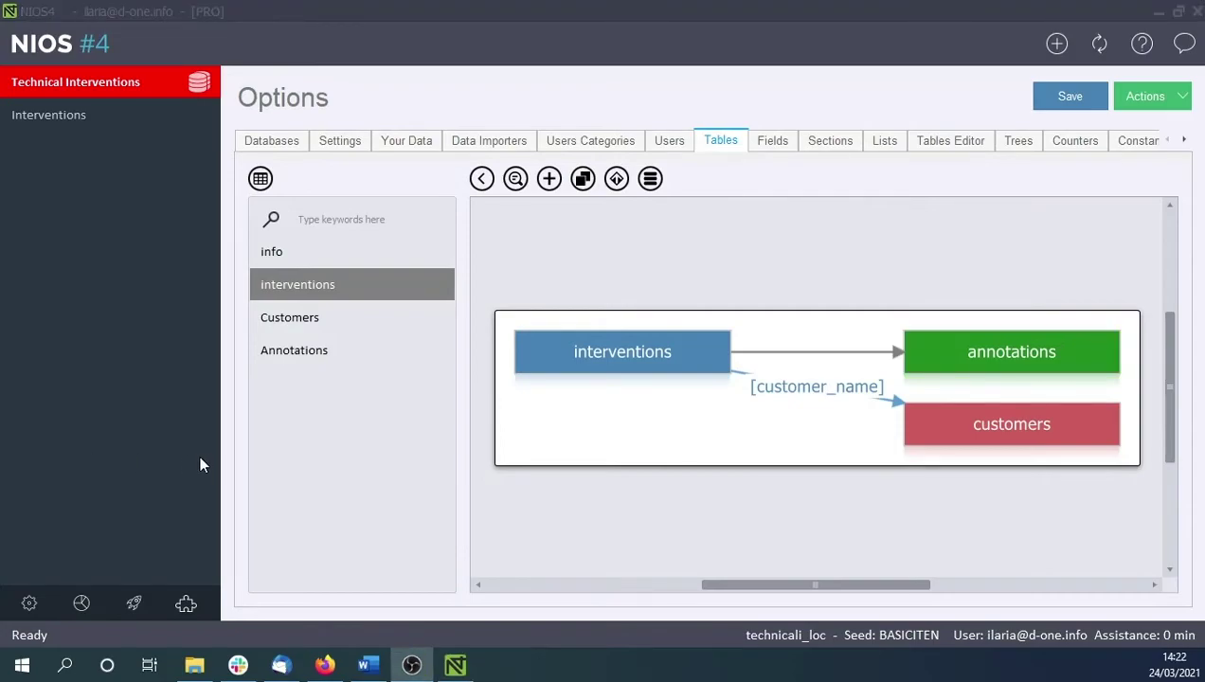
- In the interventions table's default scheme, widen the Customer name field to the full row, then save and close the scheme
right_click(598, 356)
mouse_move(649, 480)
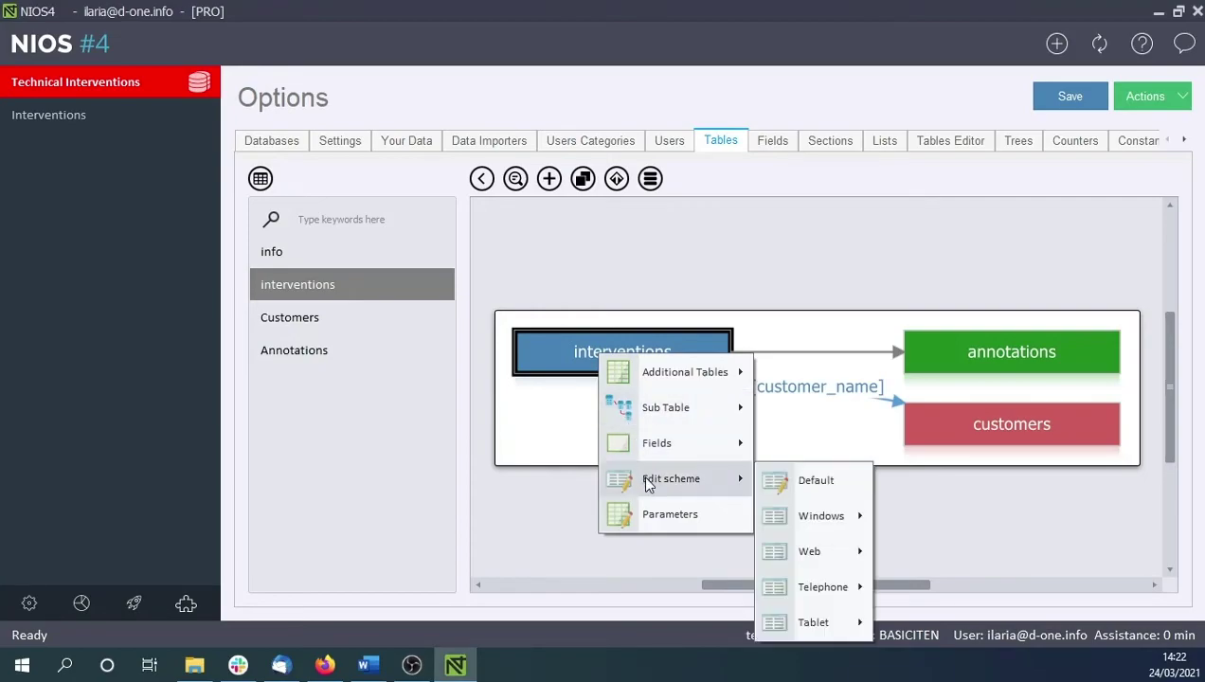
left_click(783, 482)
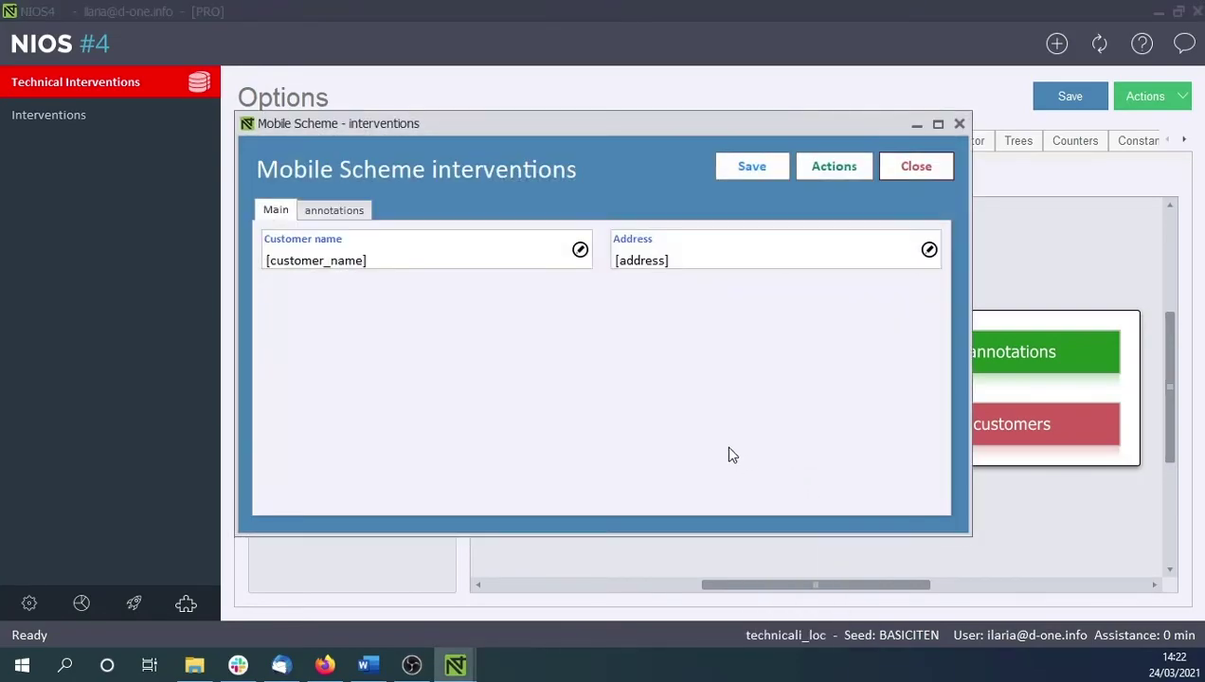
left_click(581, 252)
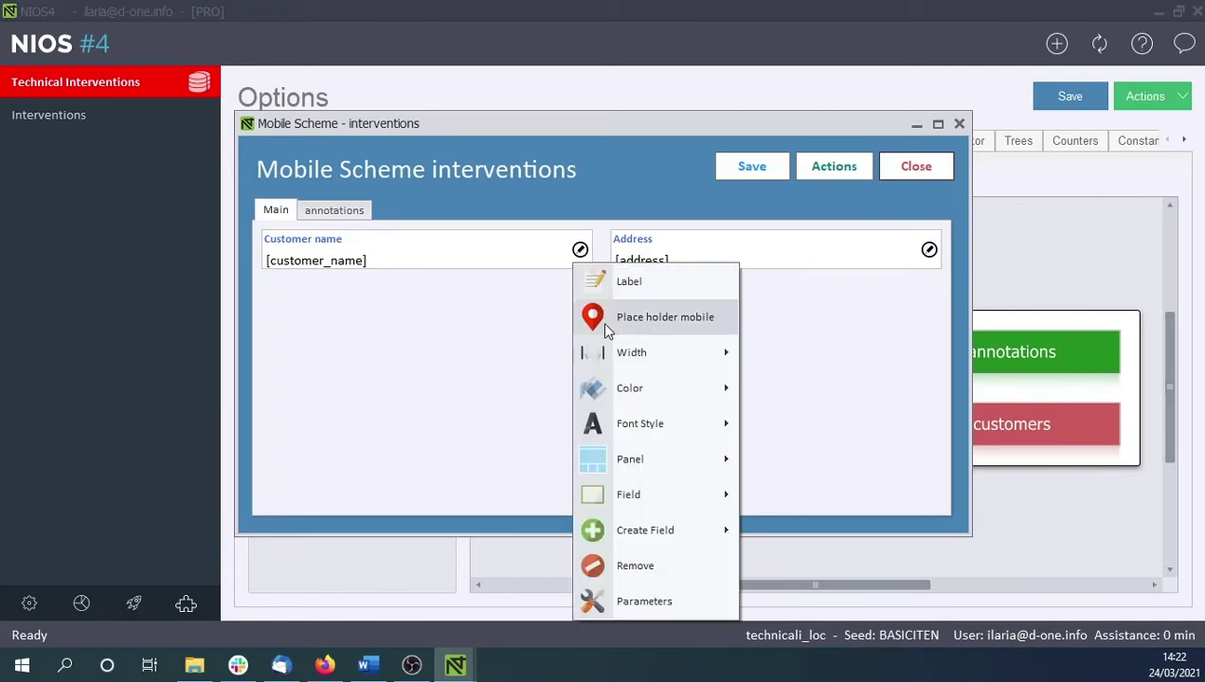
mouse_move(608, 350)
left_click(792, 357)
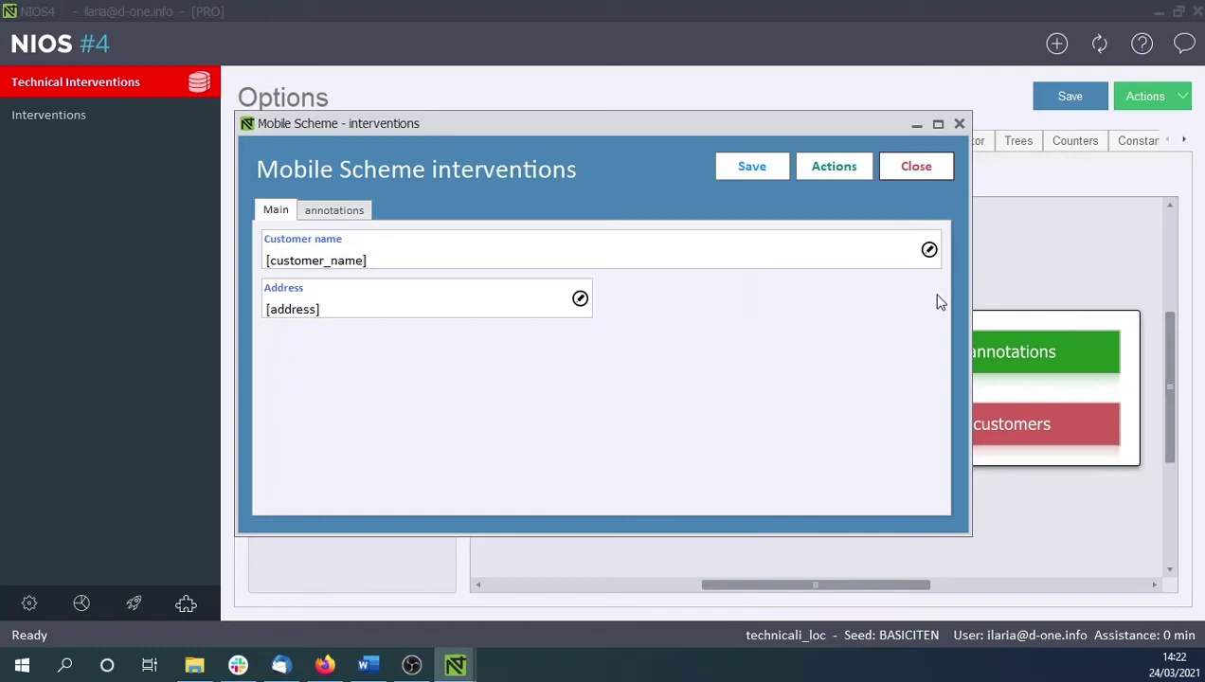
left_click(755, 174)
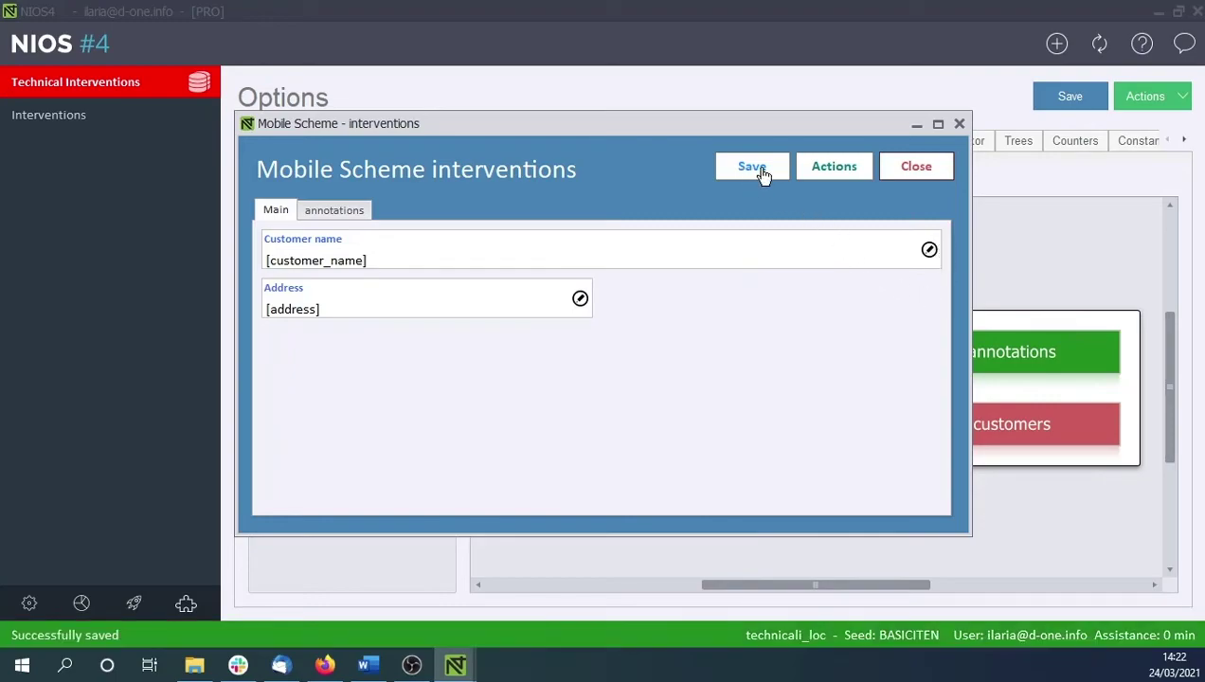
left_click(910, 171)
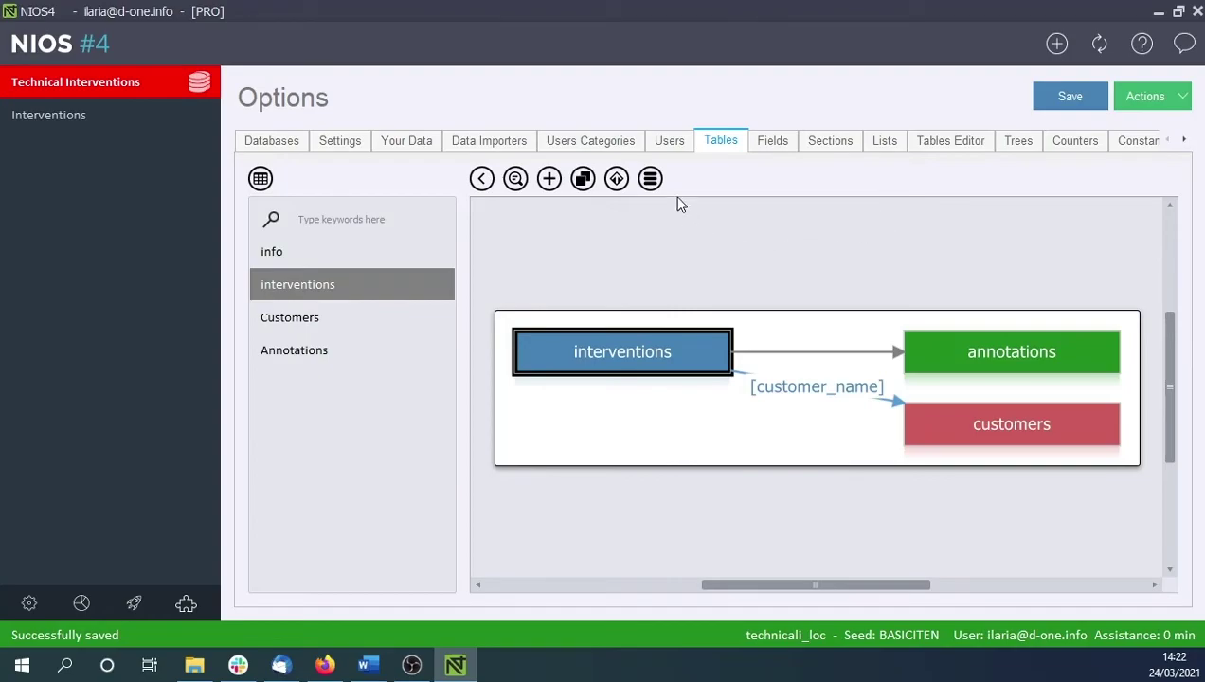
- Create a calendar section named Agenda for the interventions table, accepting the creation of the missing fields
left_click(652, 181)
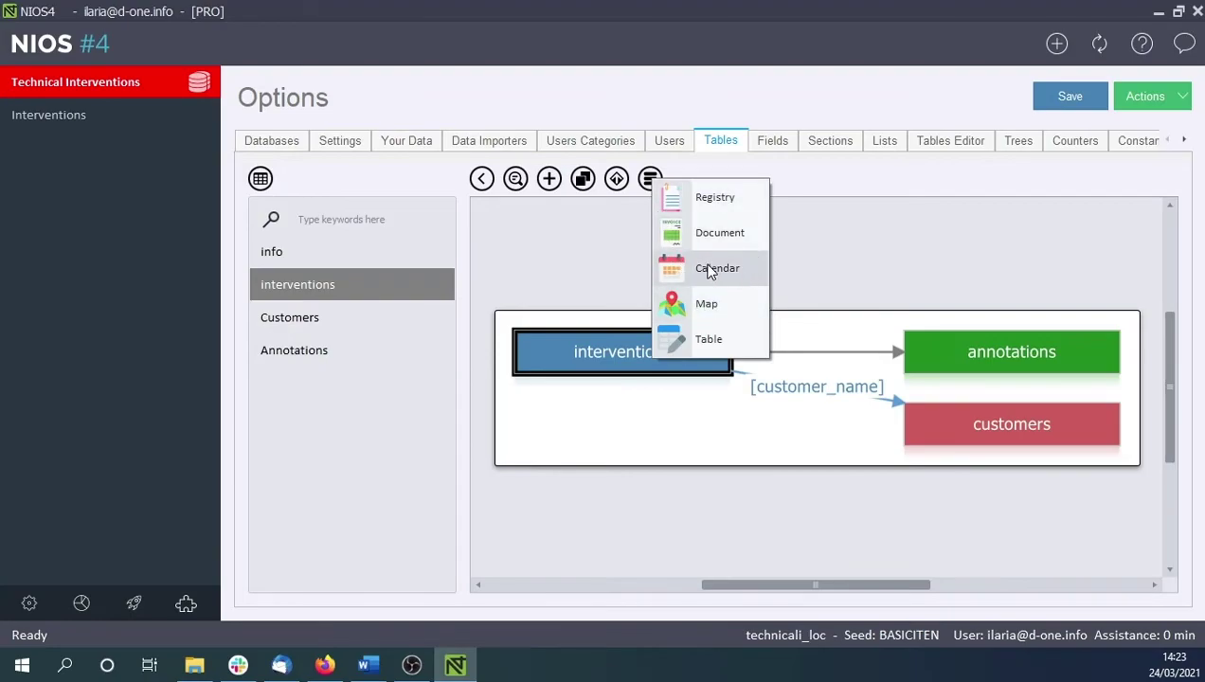
left_click(712, 271)
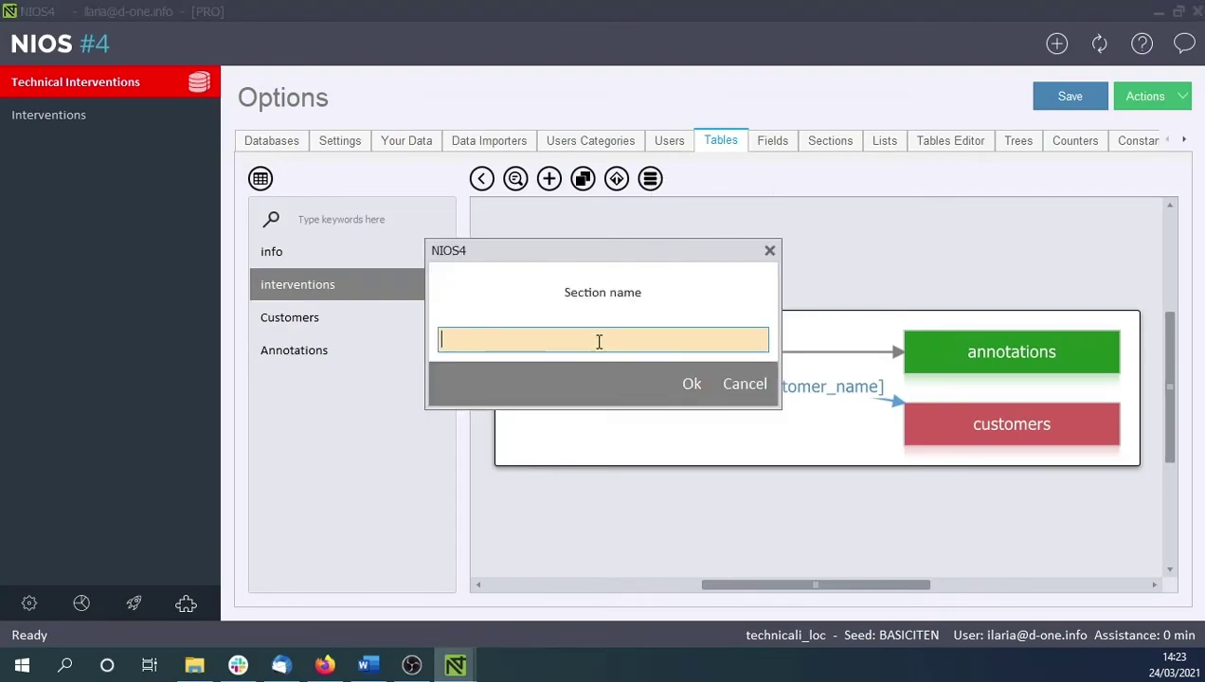
type("Agenda")
left_click(679, 381)
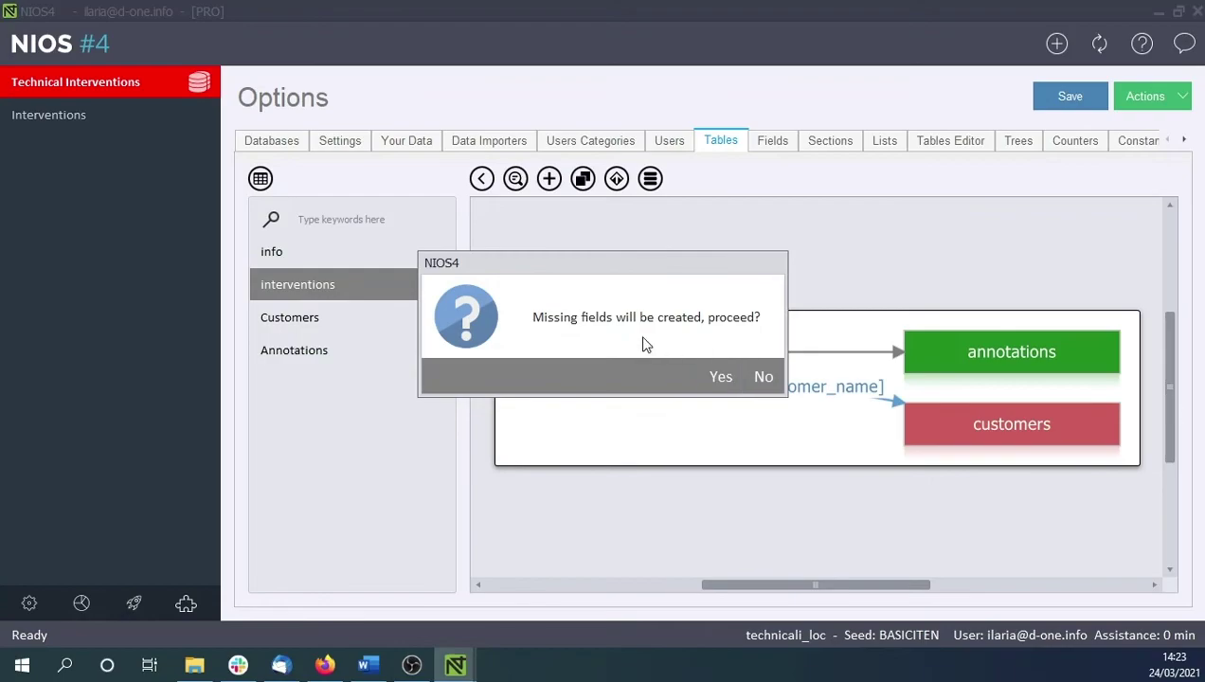
left_click(721, 379)
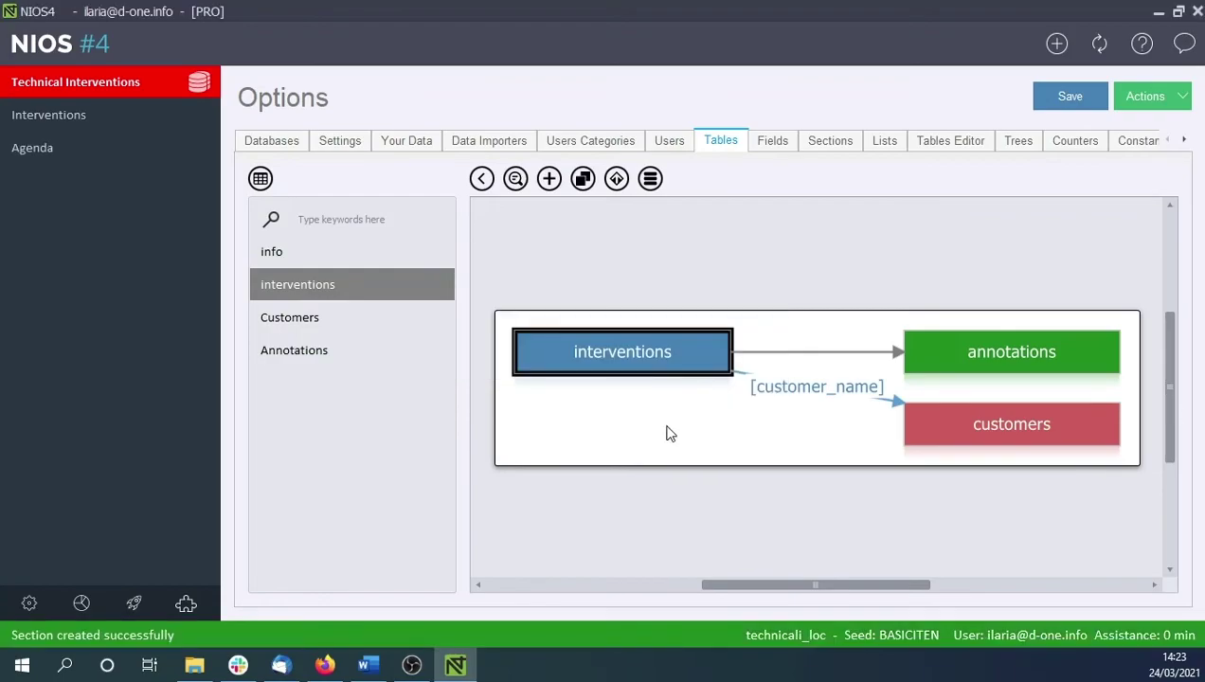
- In the Agenda section, open a new intervention from the 06:00 slot on 24 March 2021
left_click(48, 147)
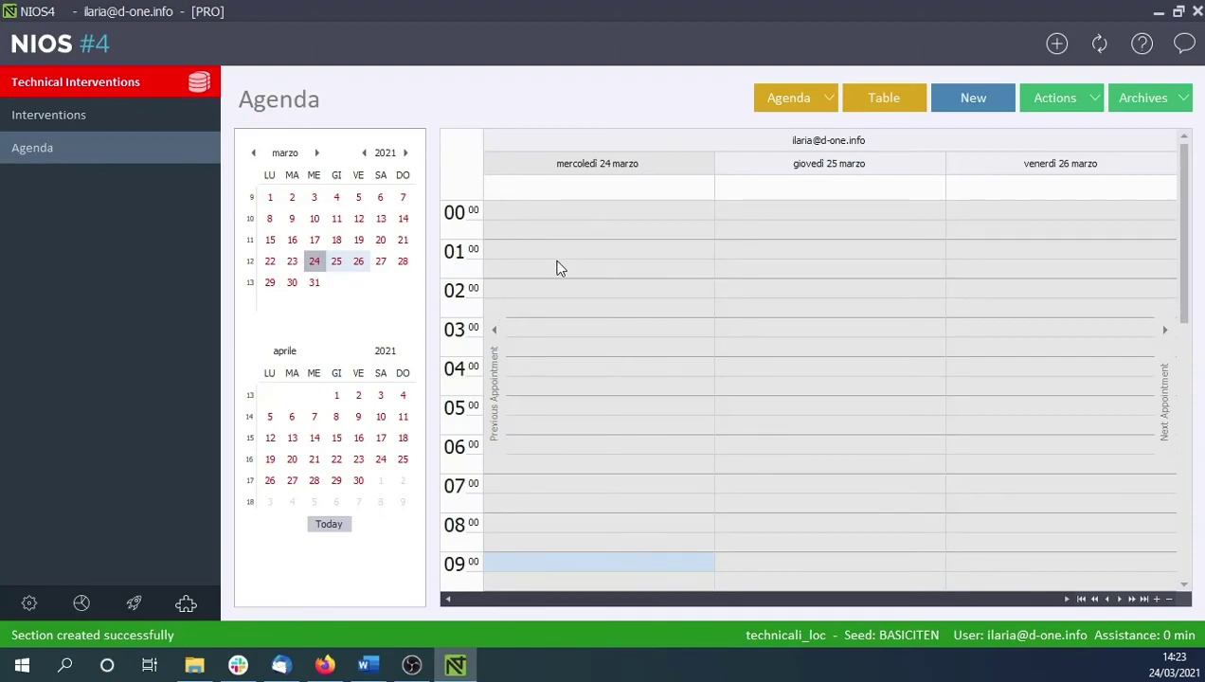
left_click(517, 449)
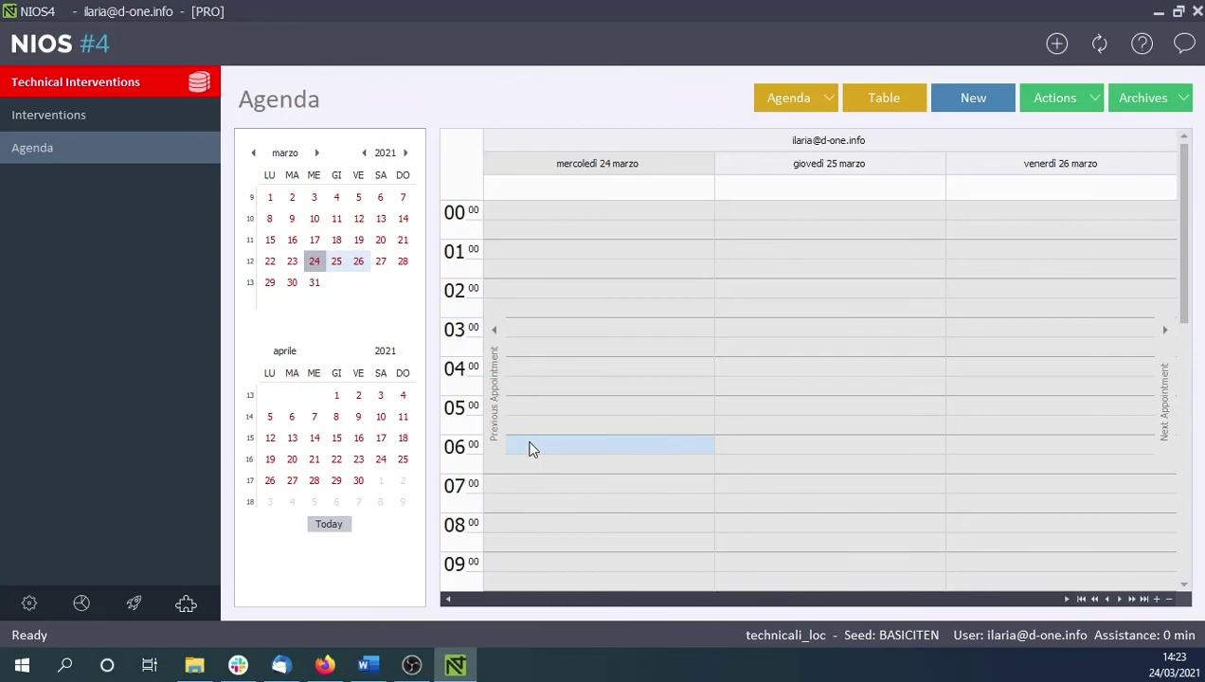
double_click(531, 449)
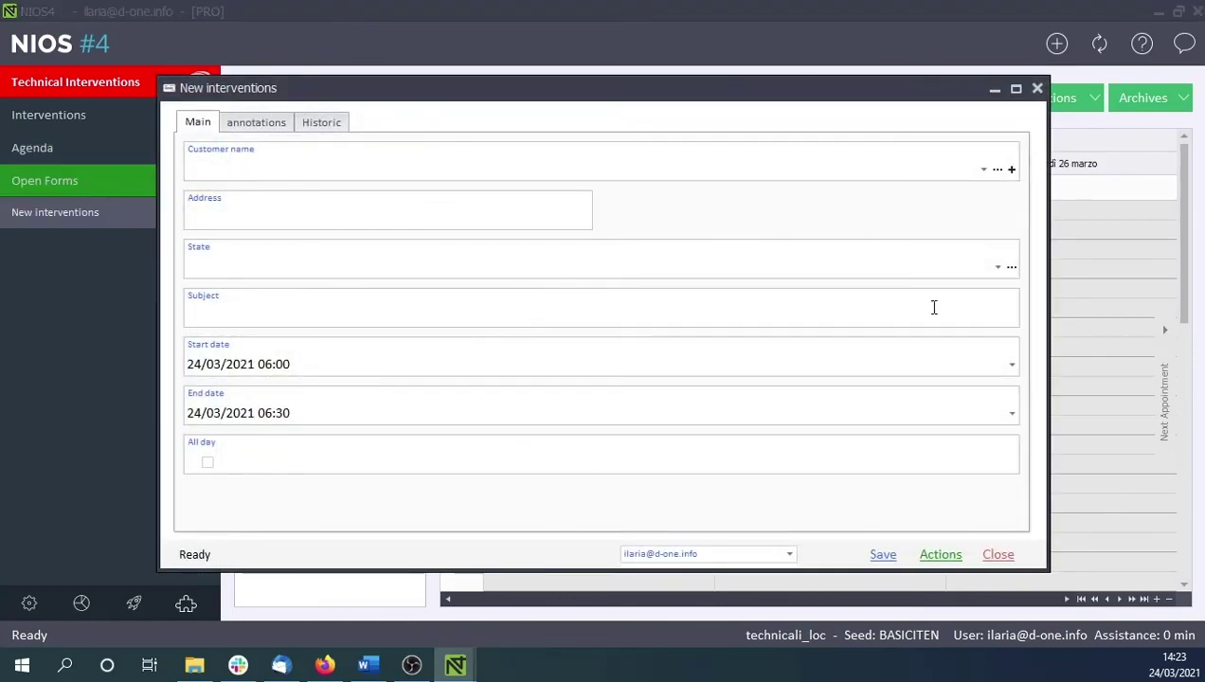